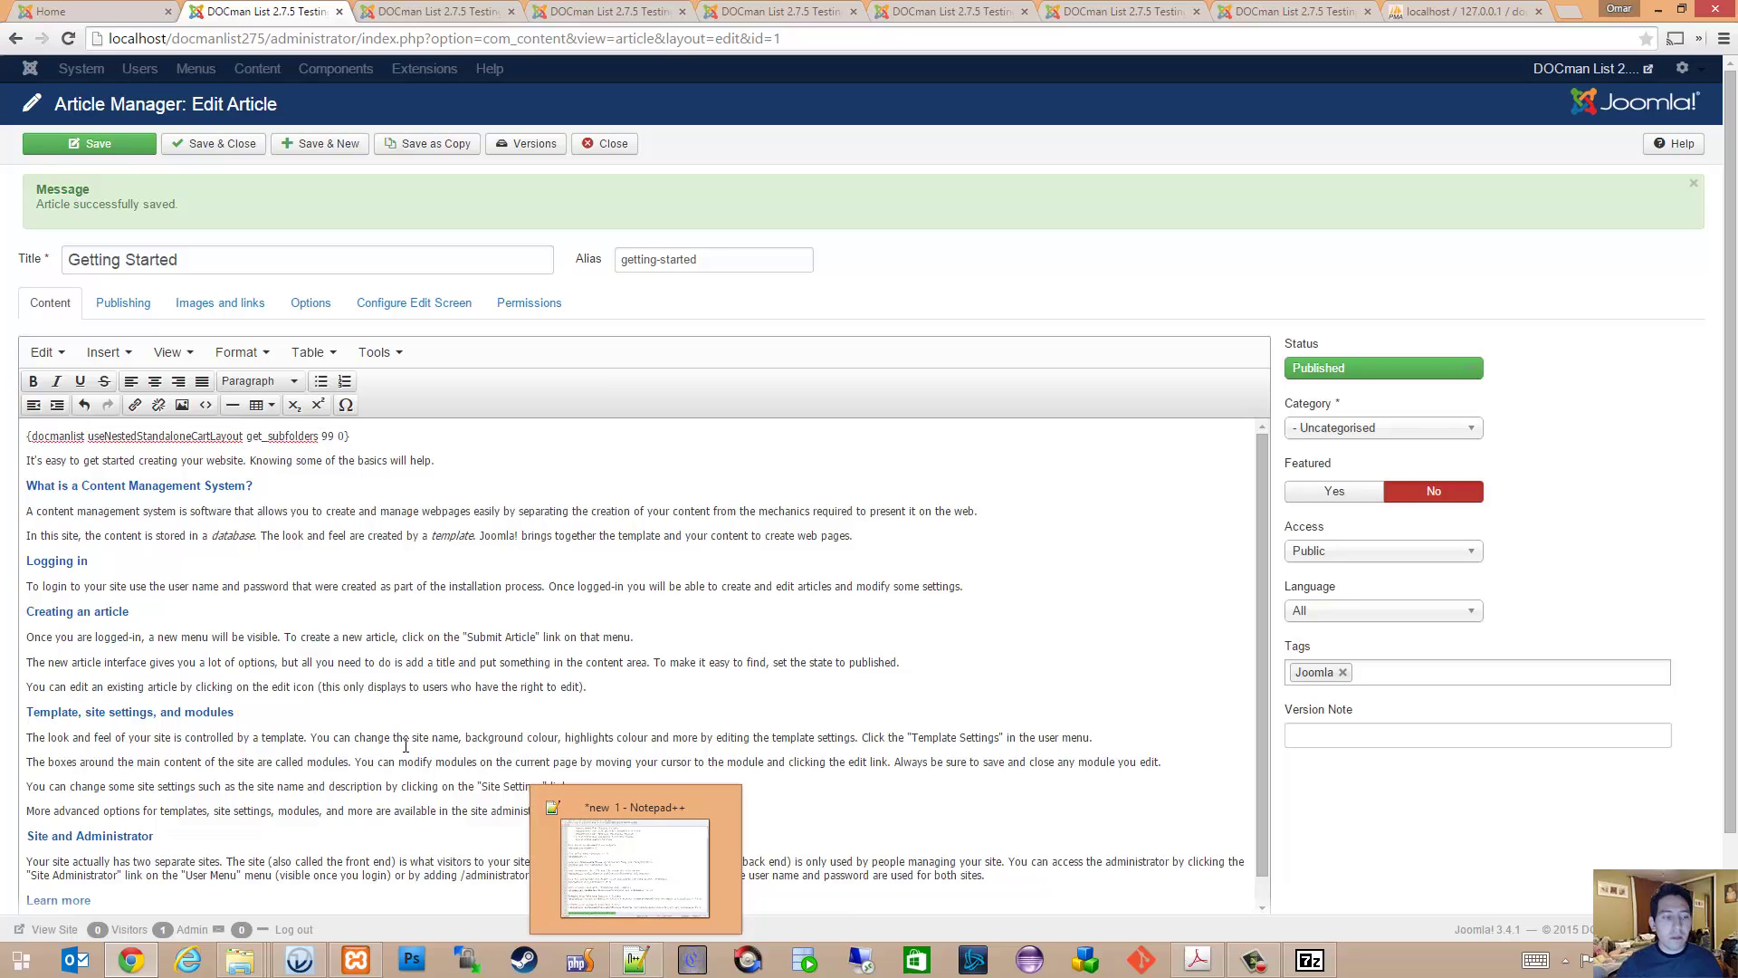
- Paste 'setDocumentFiletypeExclusionFilters mp3,pdf' into the docmanlist shortcode before useNestedStandaloneCartLayout
text(setDocumentFiletypeExclusionFilters mp3,pdf)
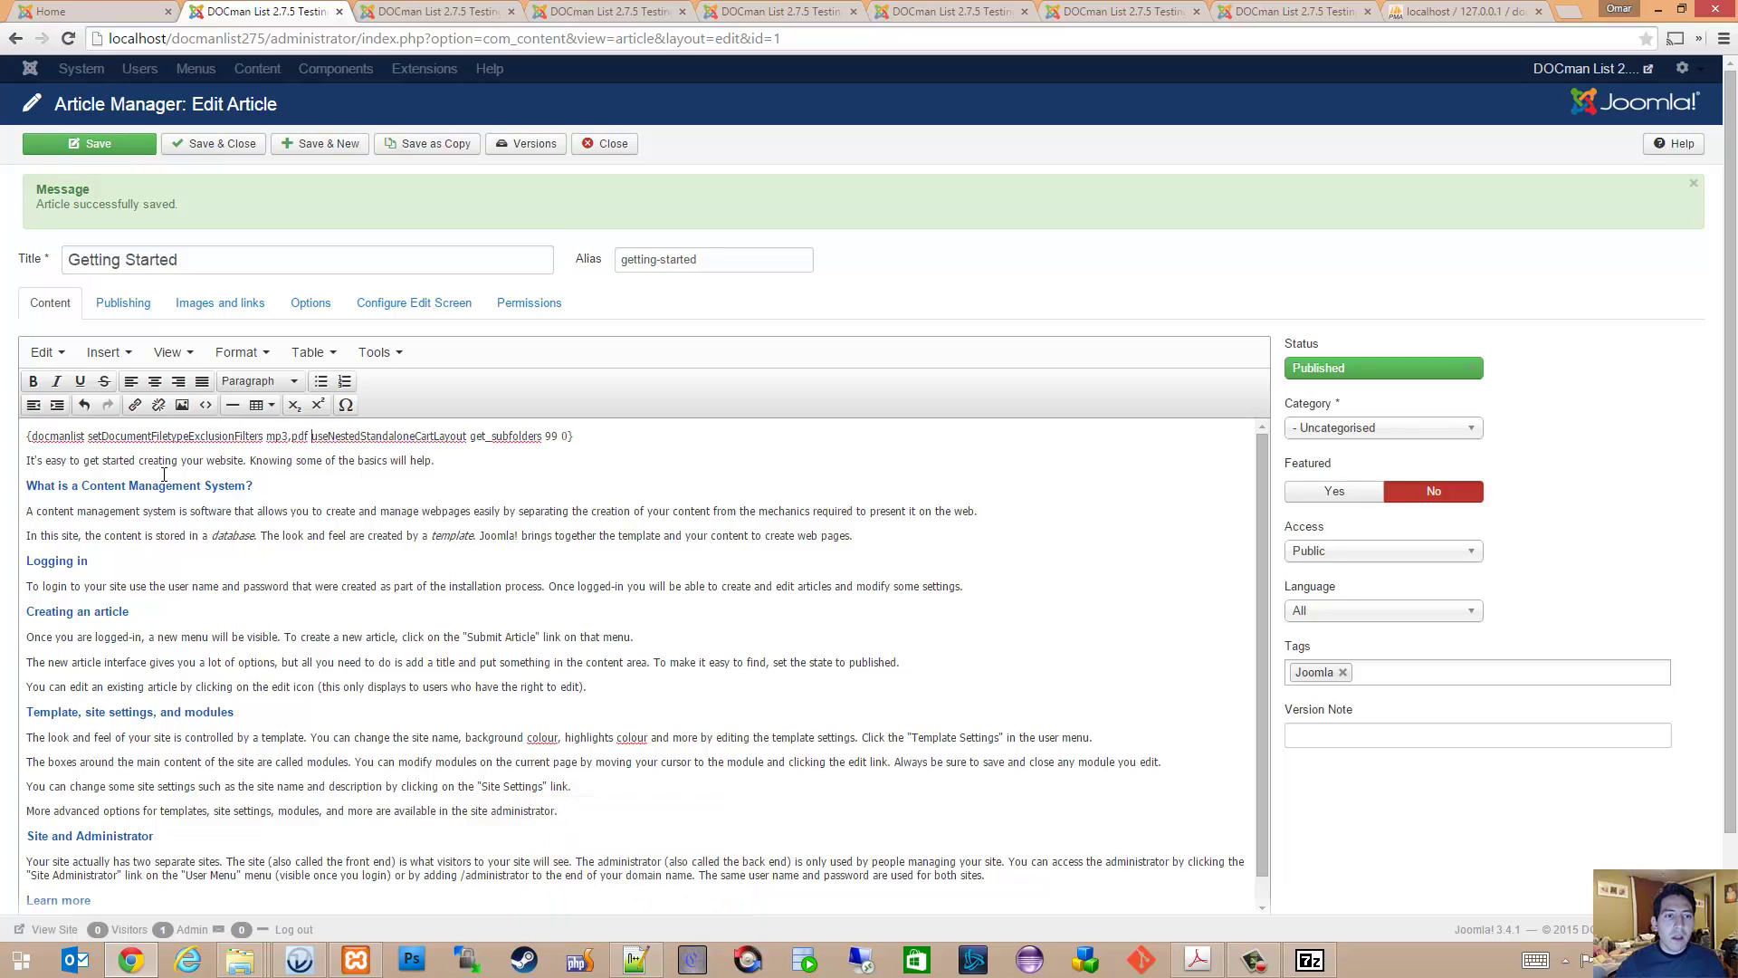
- Check the front-end page, then undo the mp3,pdf exclusion filter and save the article
click(84, 11)
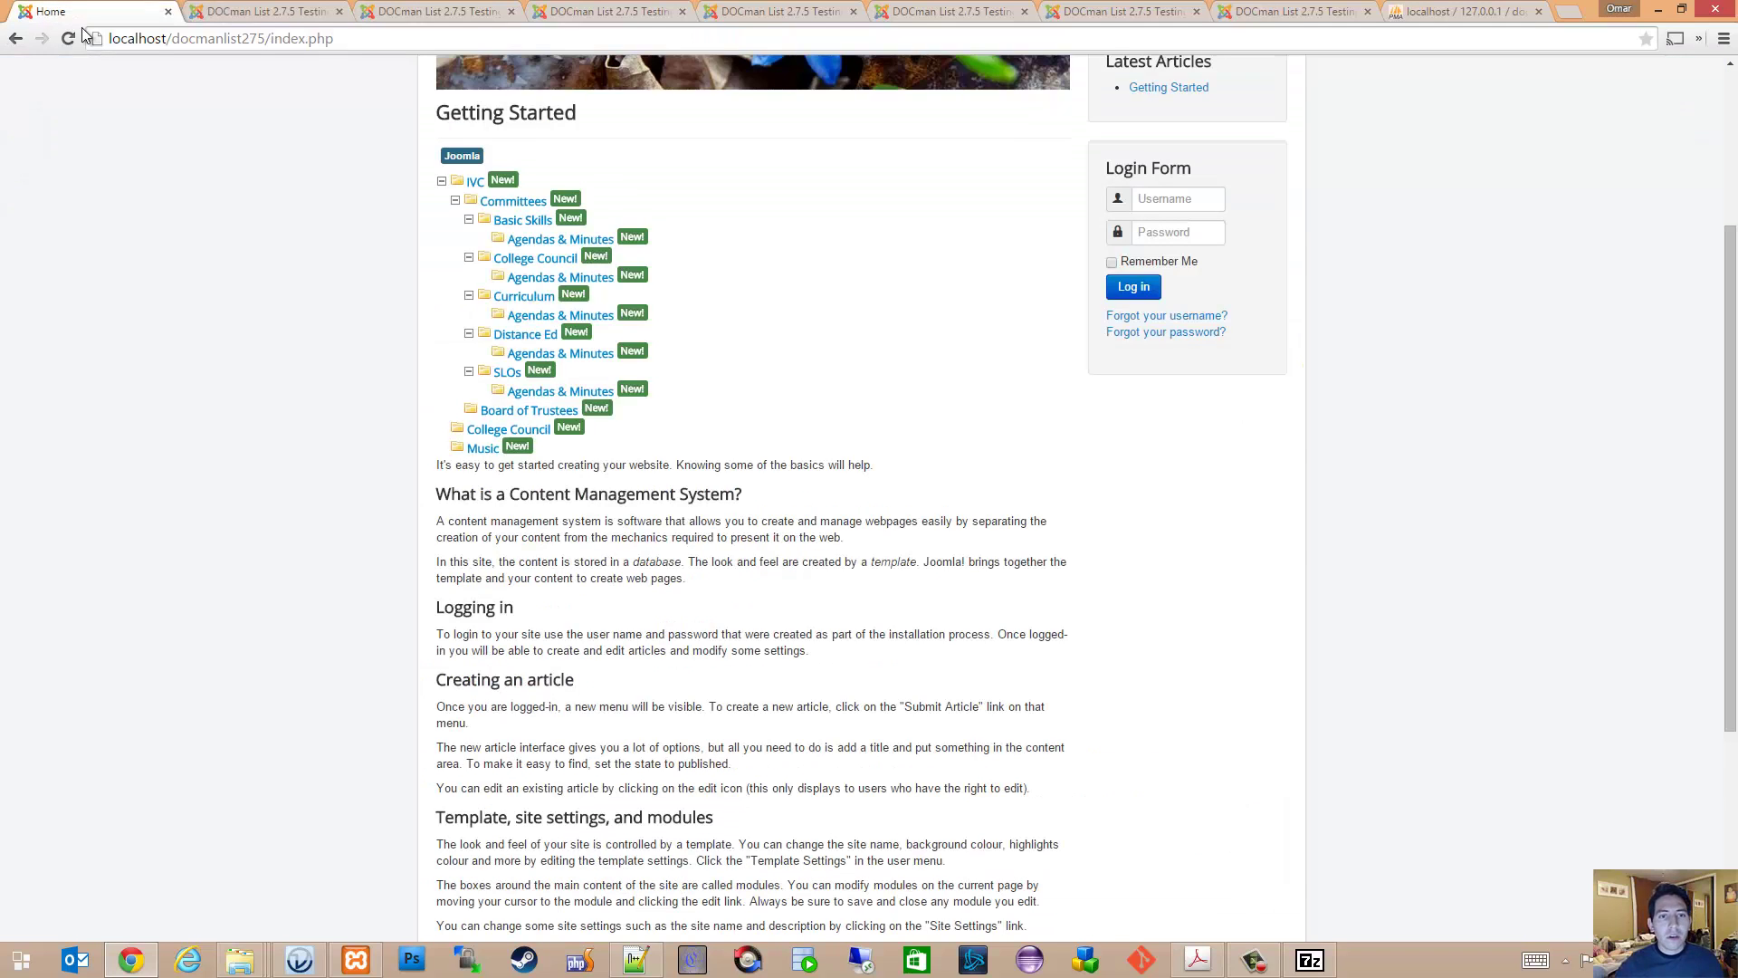
click(67, 38)
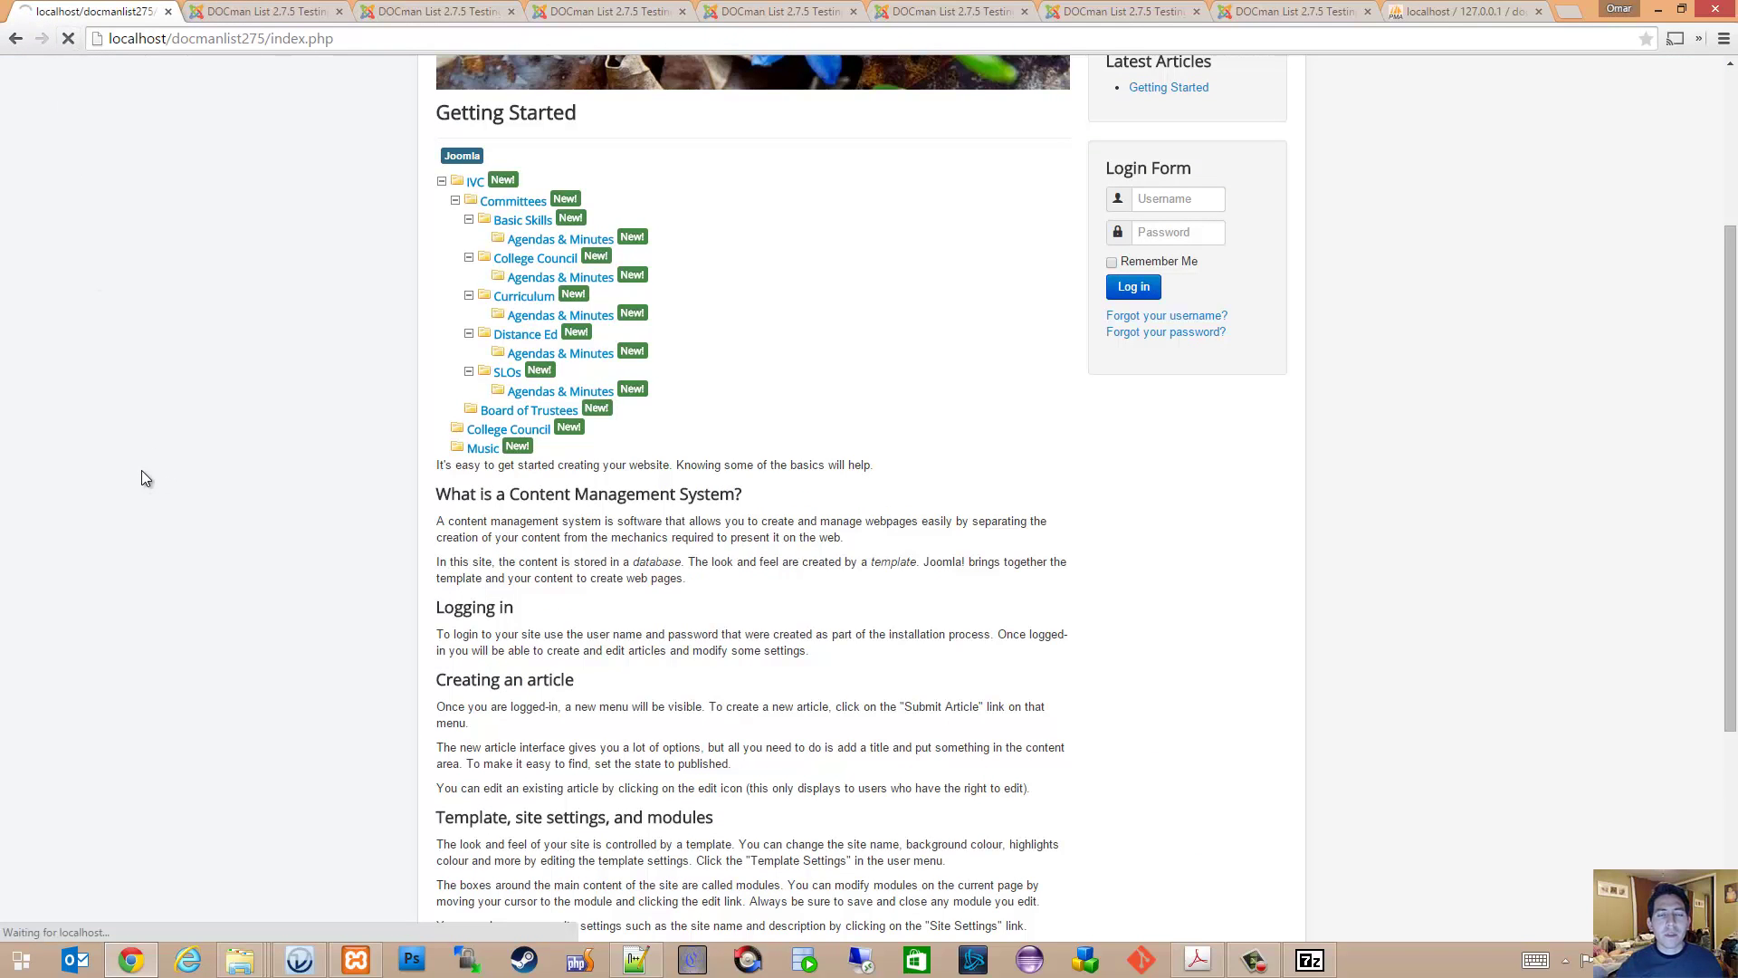
click(220, 14)
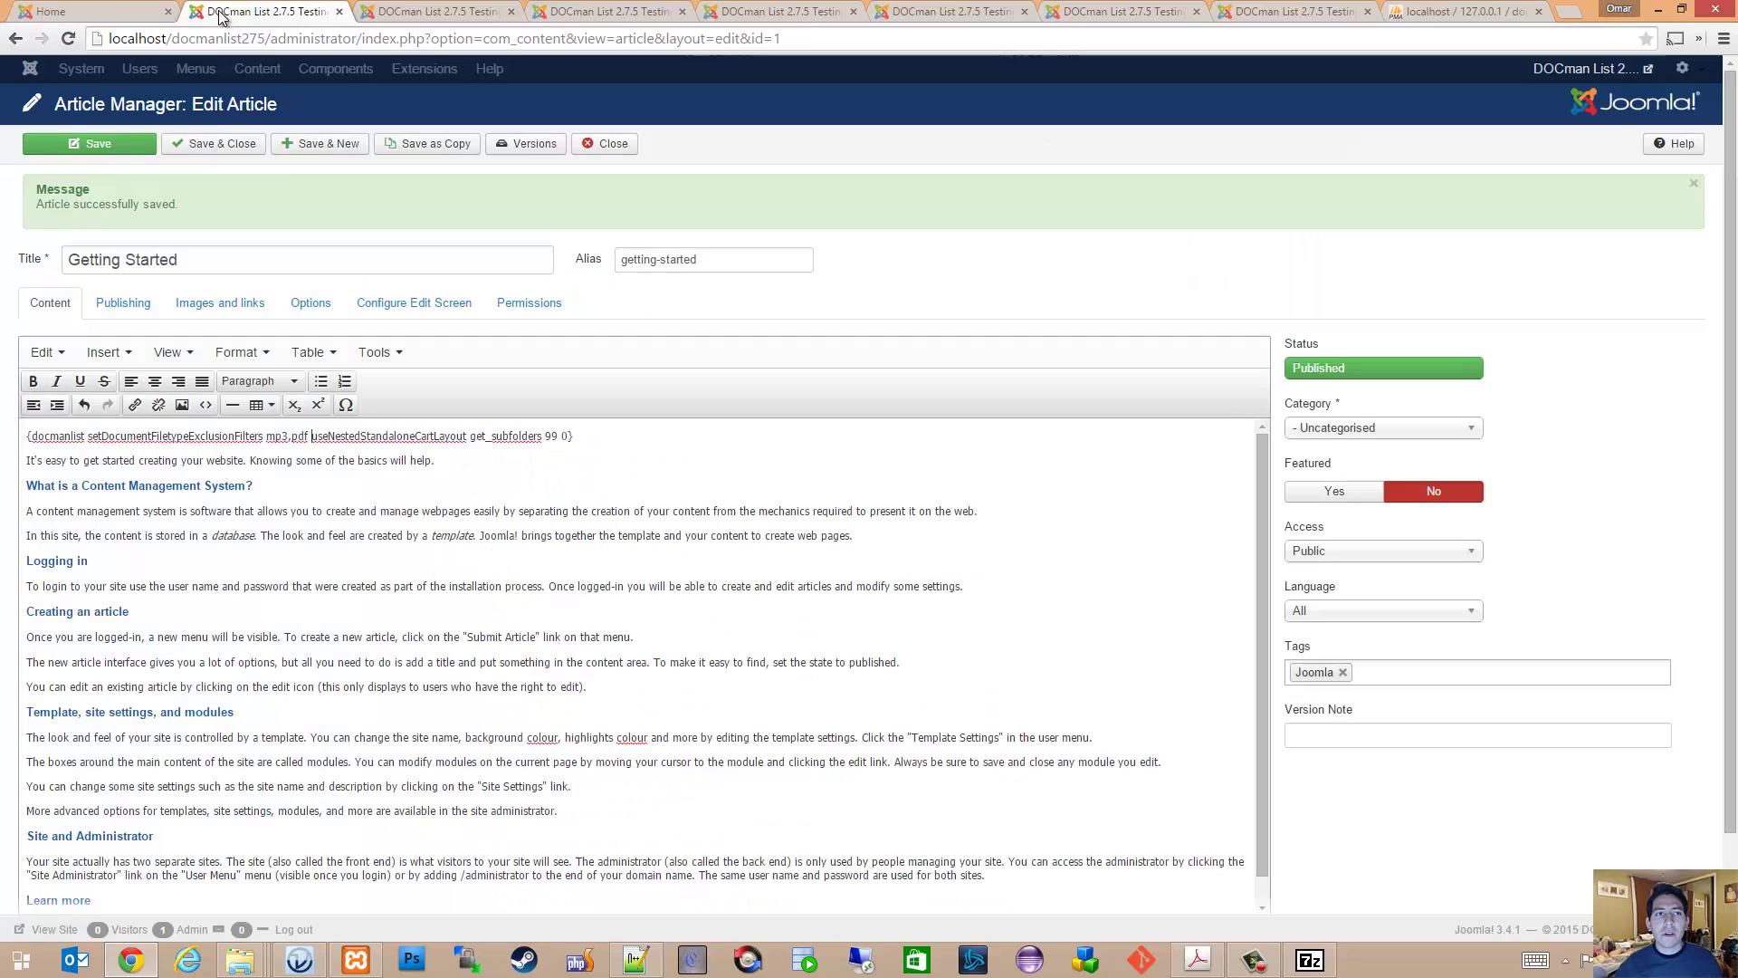
key(ctrl+z)
key(ctrl+z)
key(ctrl+z)
key(ctrl+z)
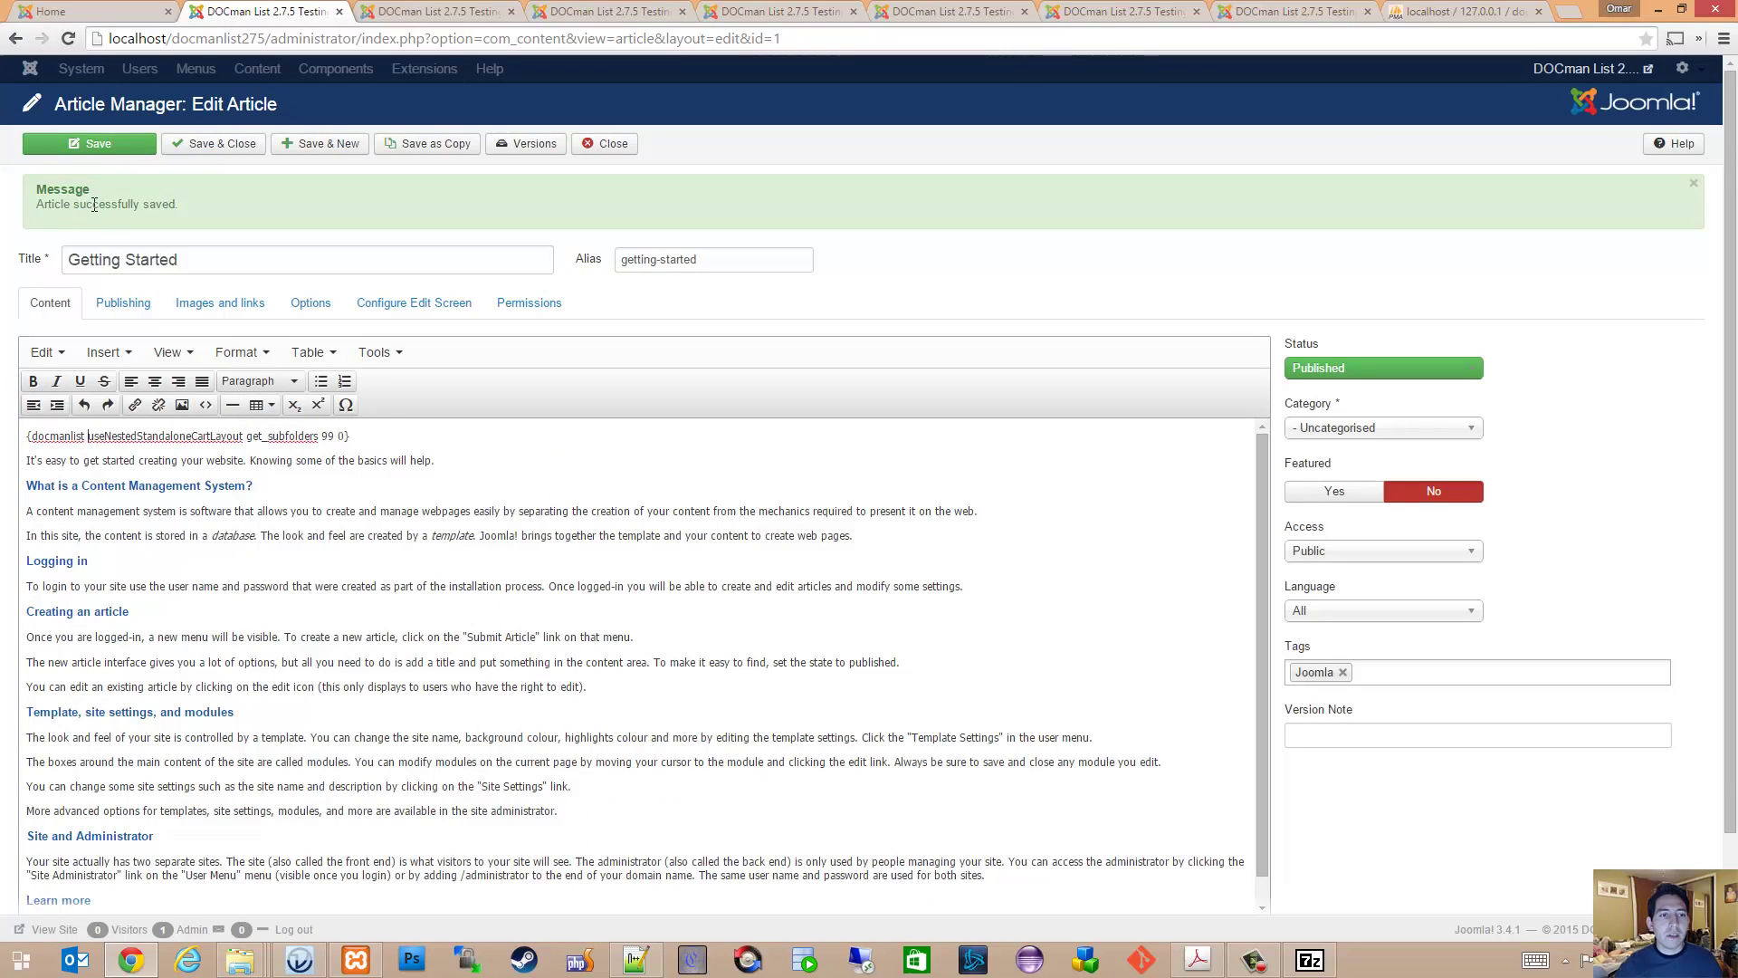
click(105, 145)
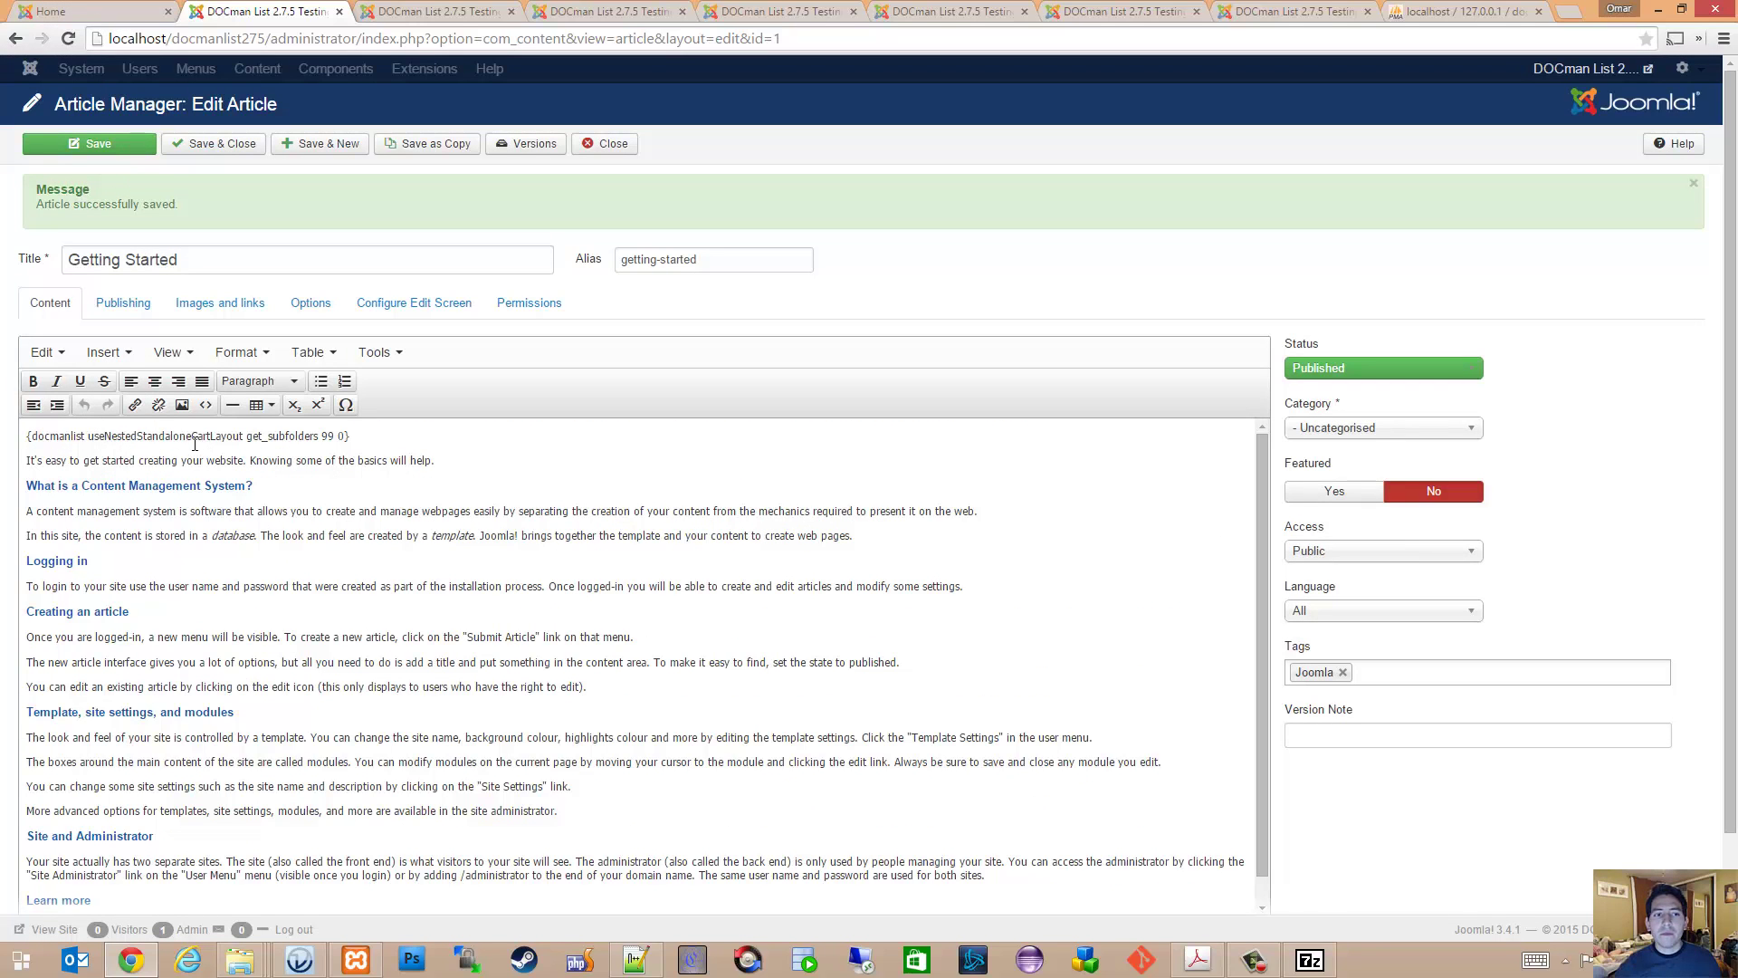
click(345, 436)
- Reload the front-end page and scroll through the document tables down to the three Music files and back
click(91, 11)
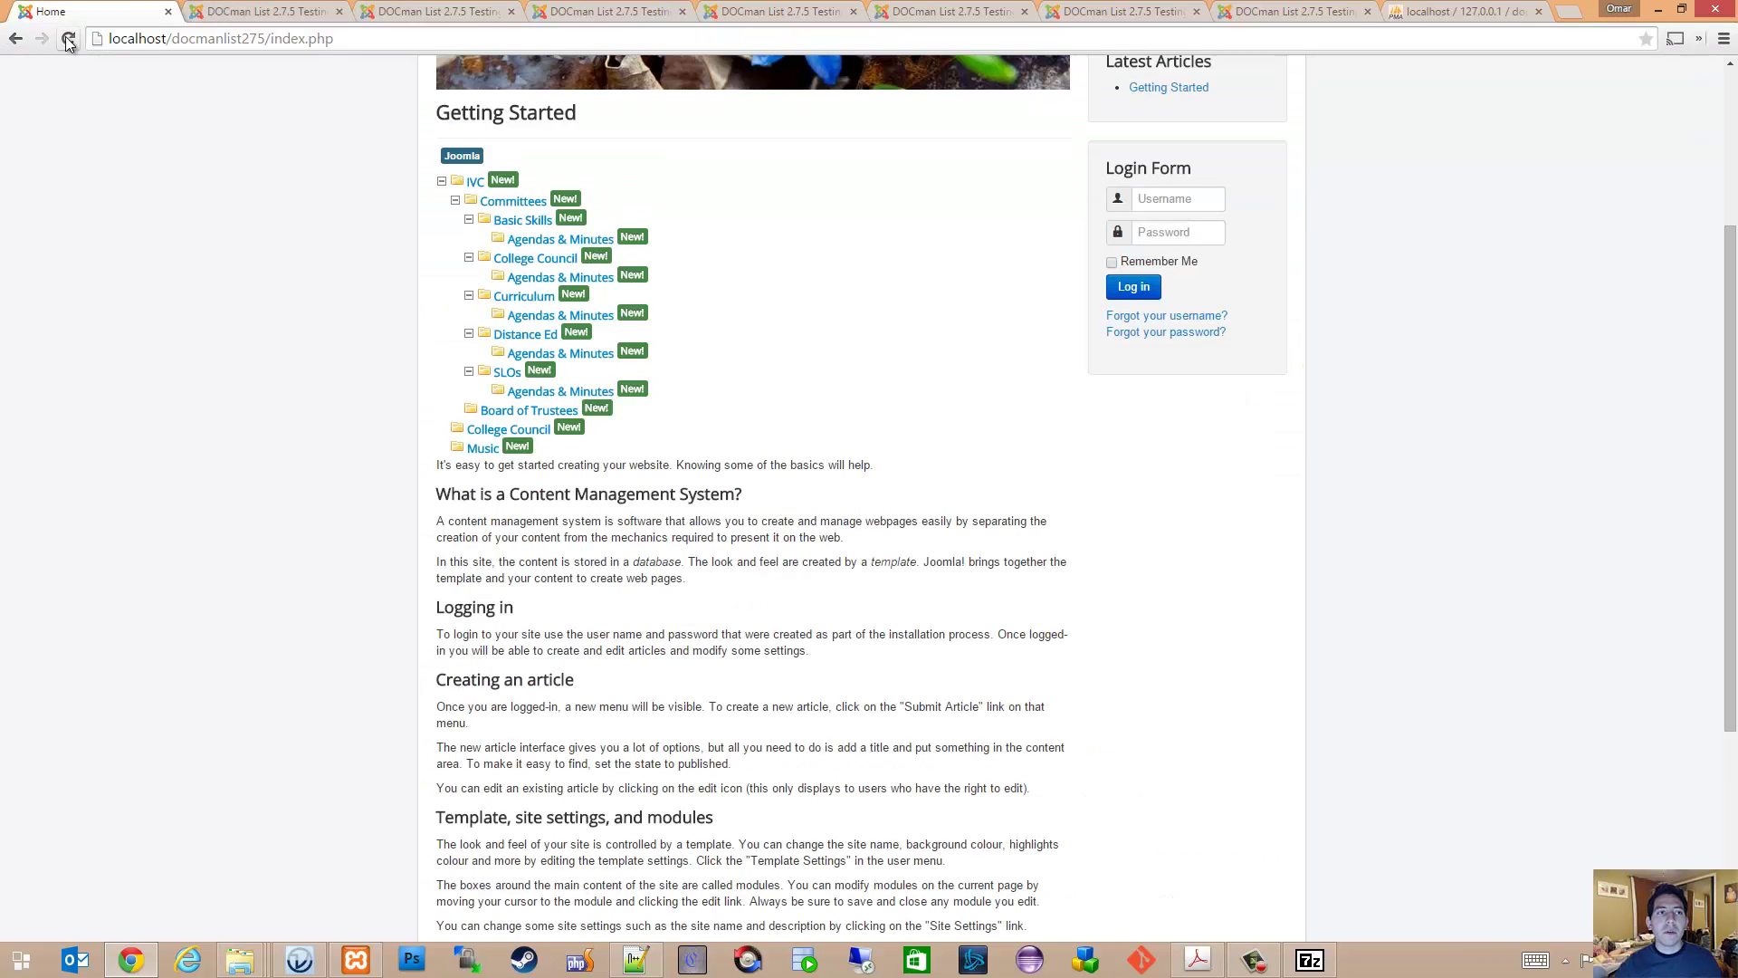
click(69, 40)
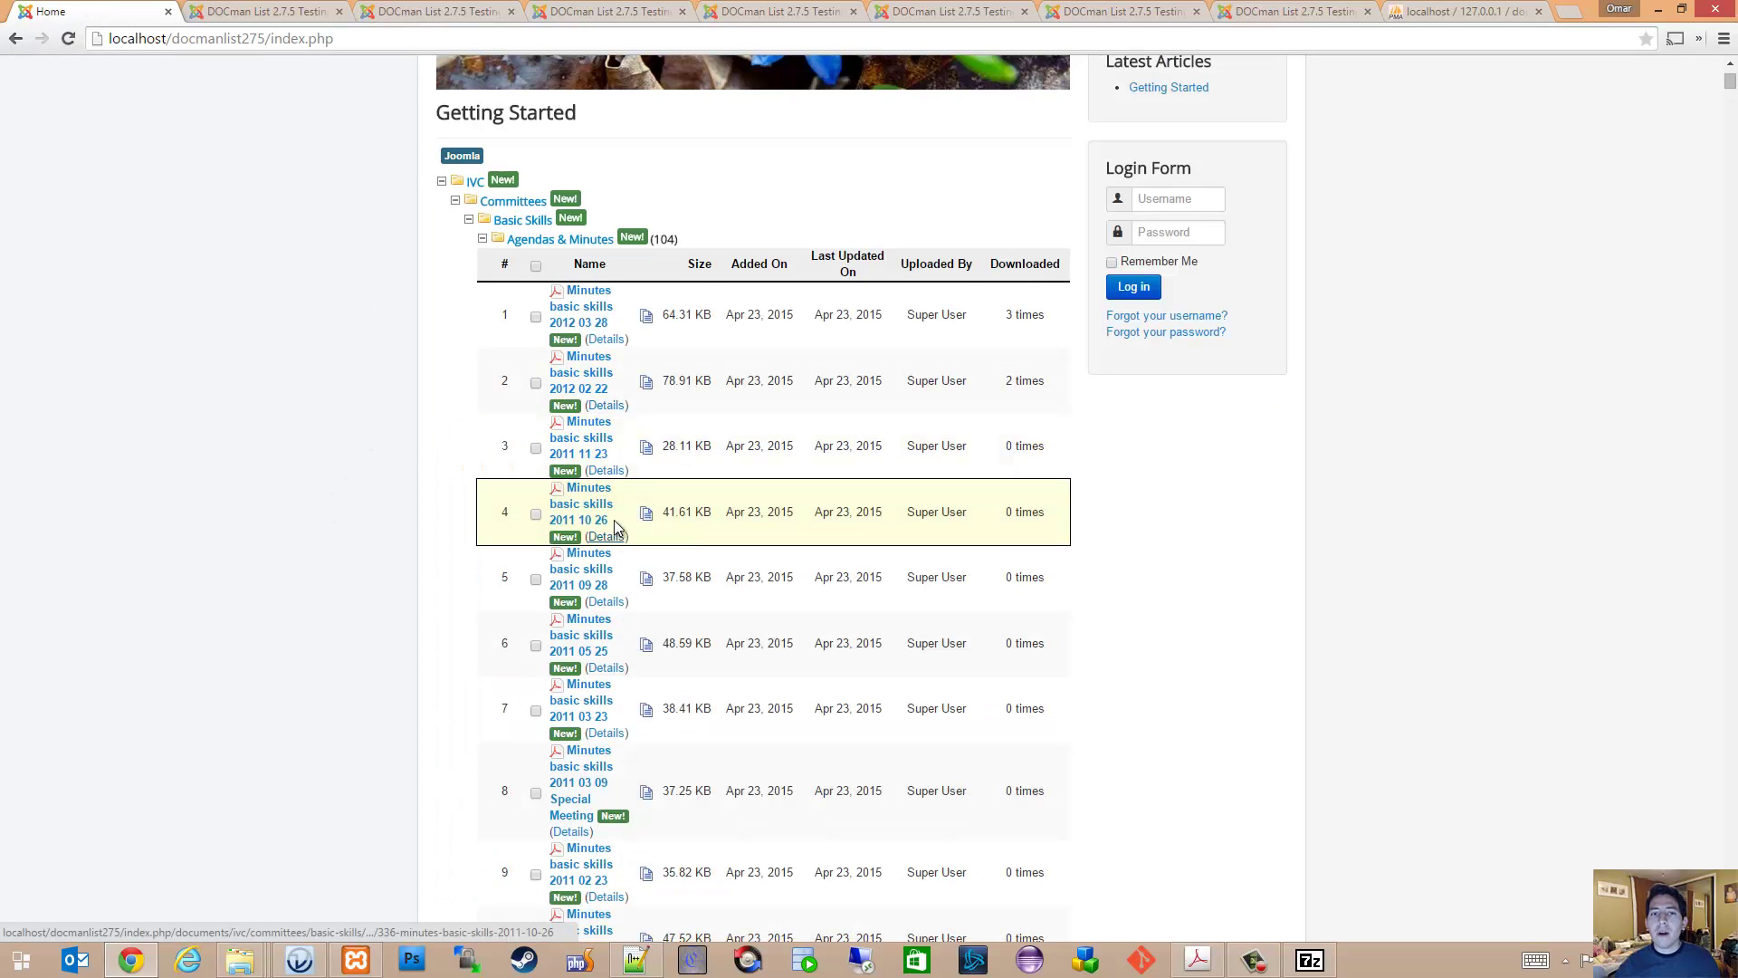
scroll(598, 364, down, 2)
scroll(597, 364, down, 20)
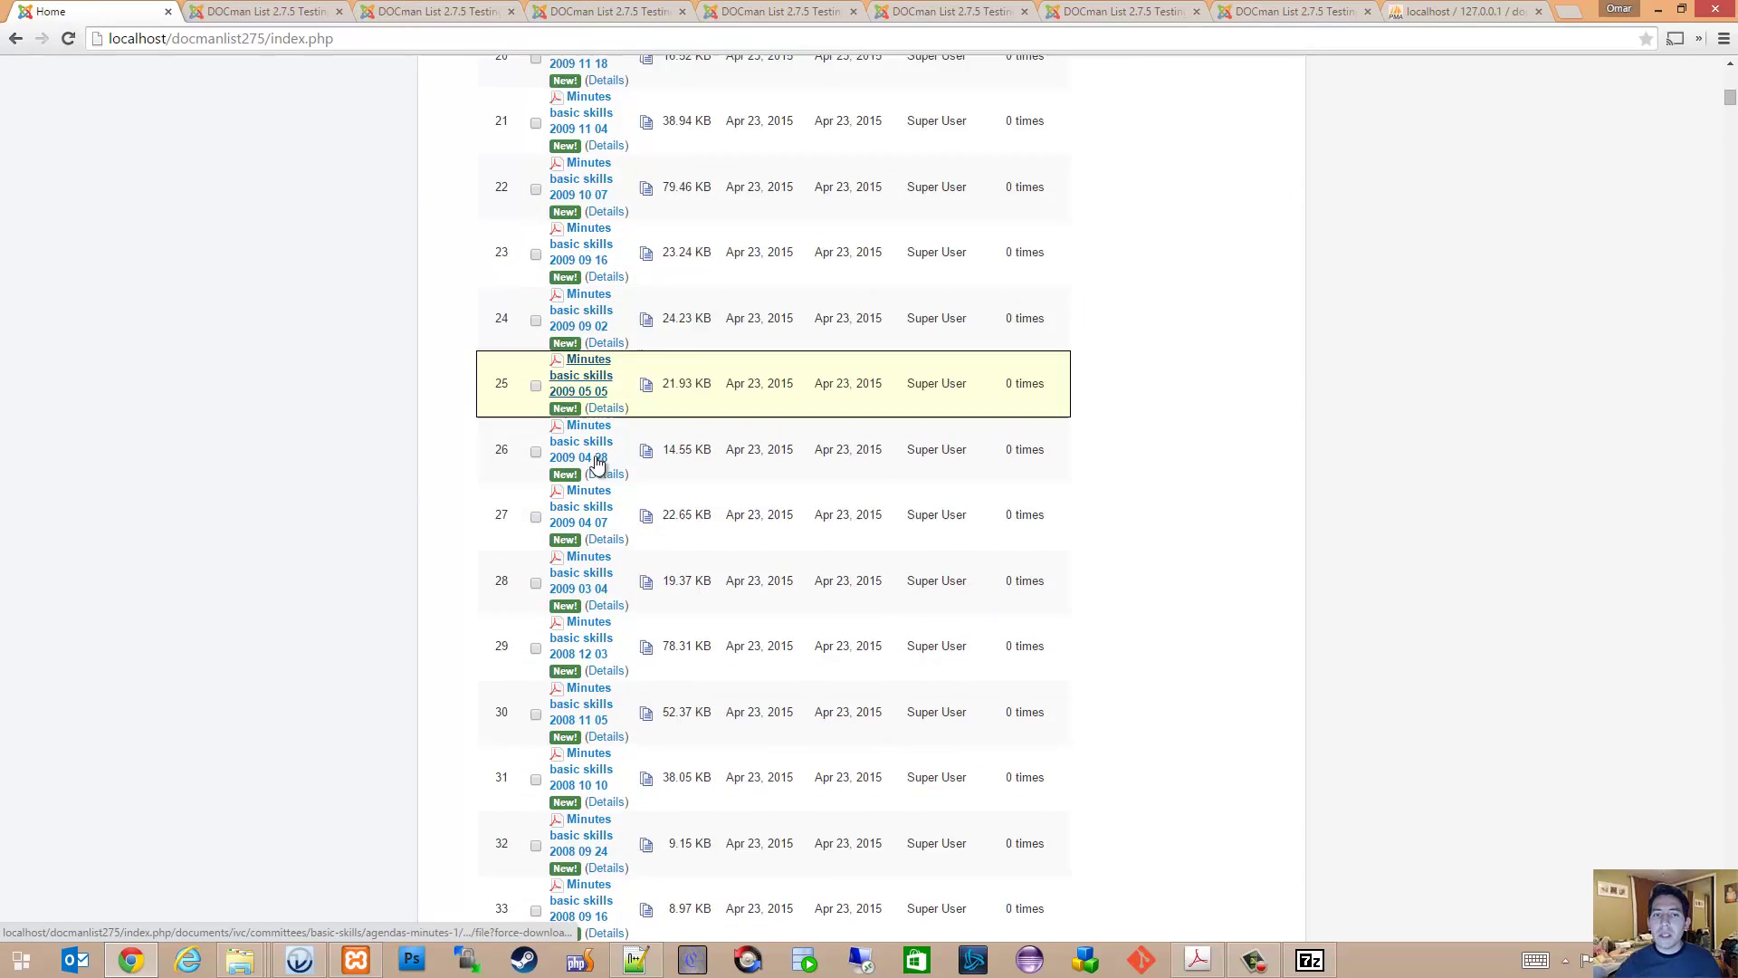
scroll(597, 461, down, 8)
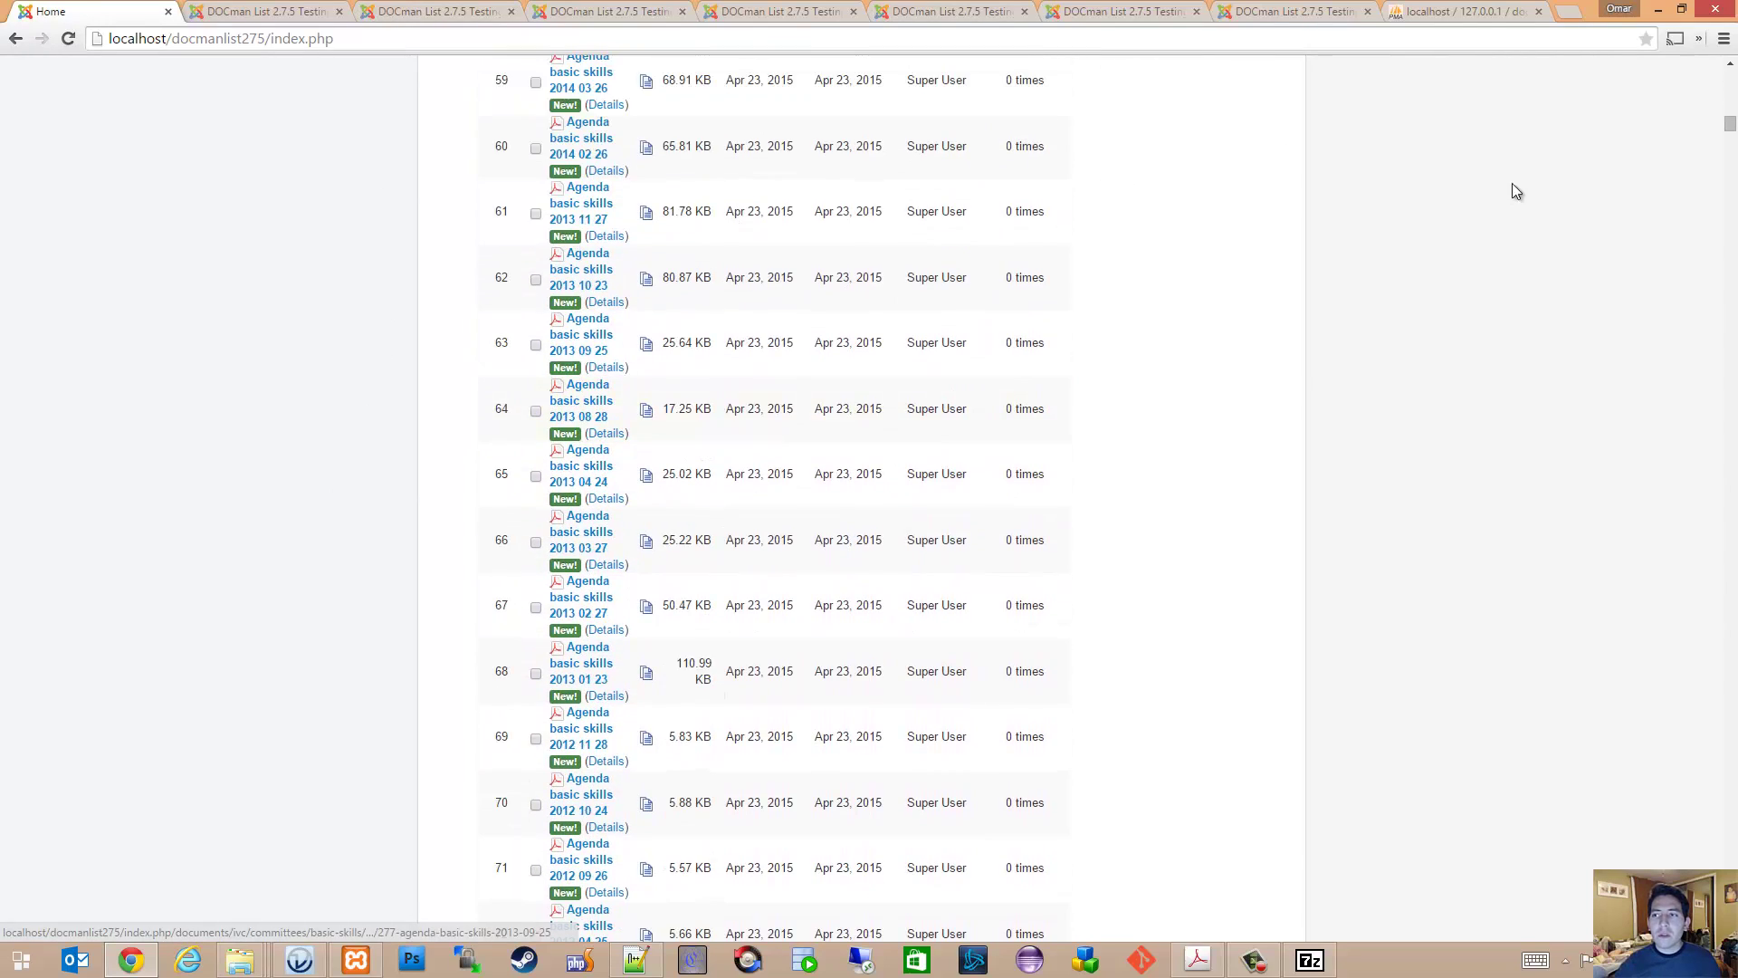
scroll(1702, 529, down, 7)
scroll(1701, 529, down, 20)
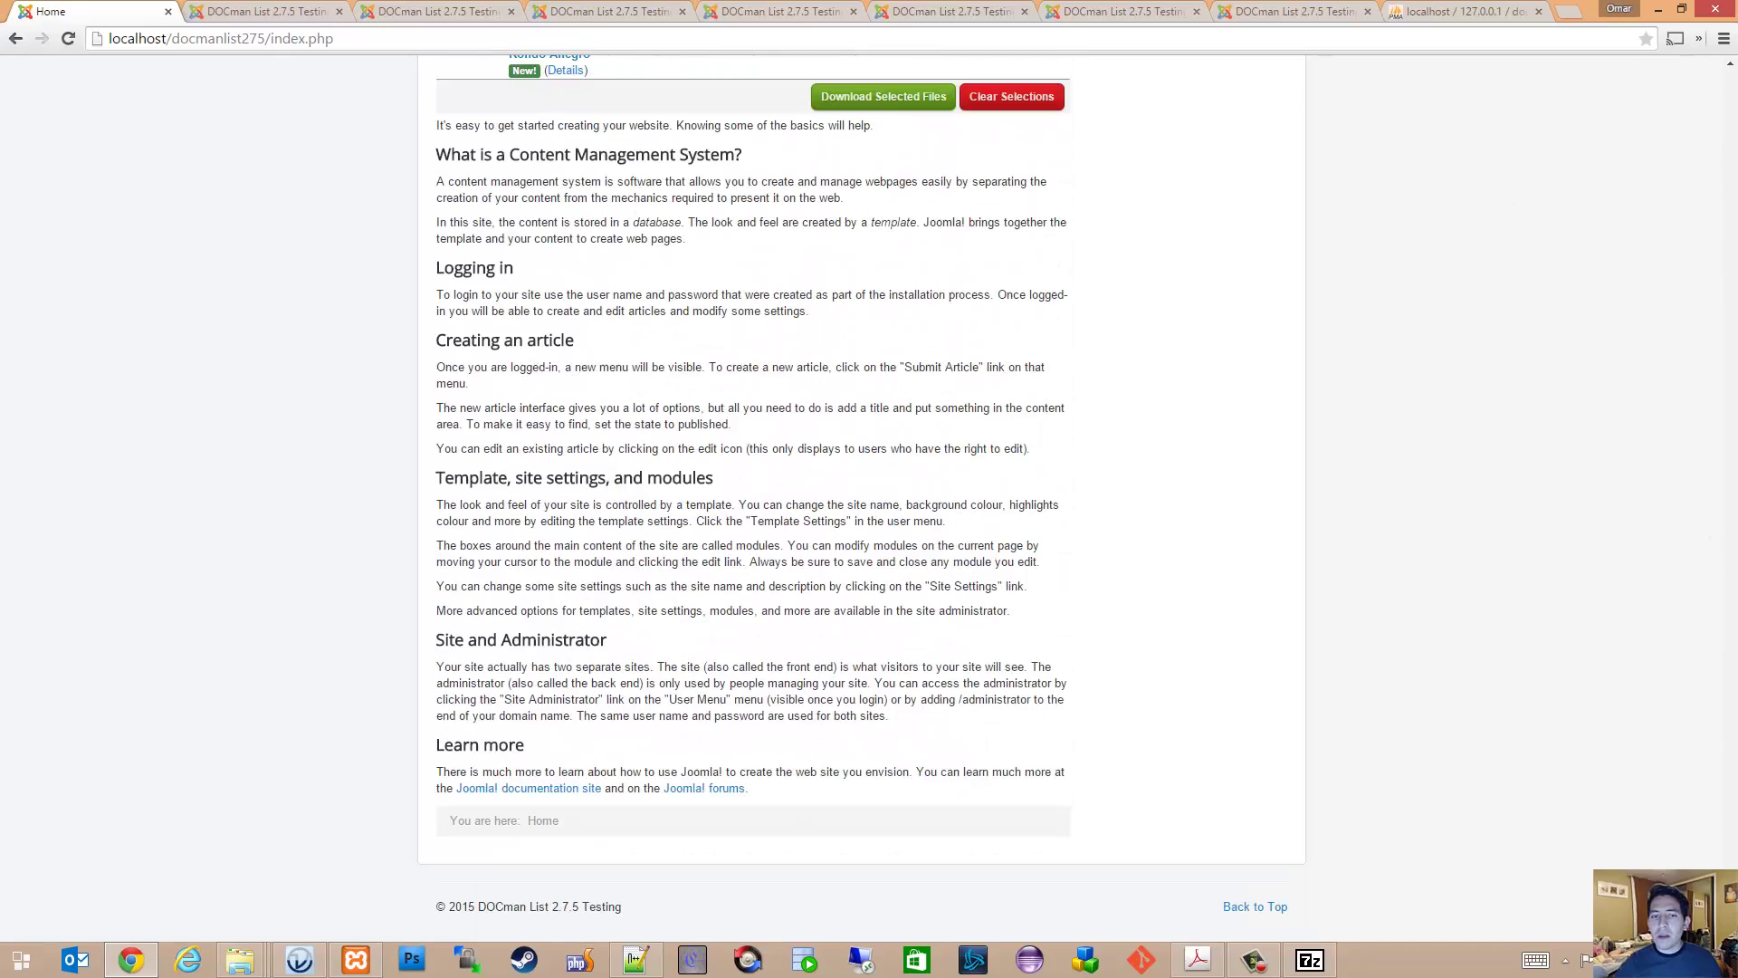
scroll(1468, 693, up, 6)
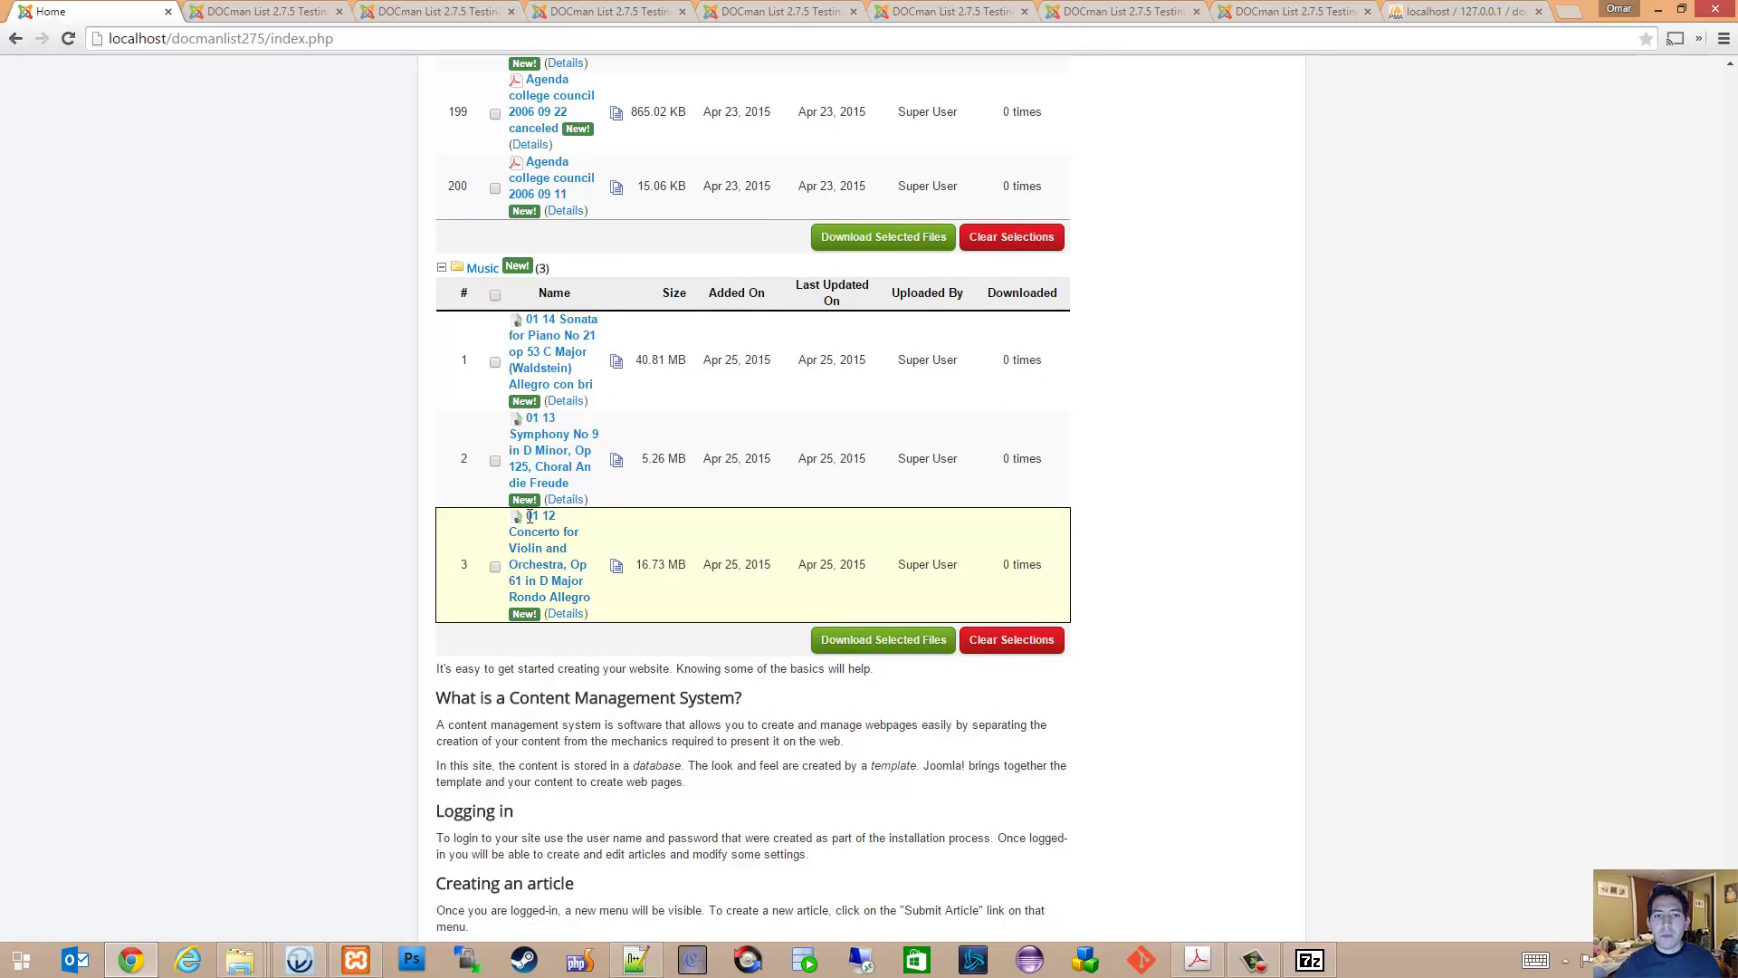
scroll(548, 351, up, 3)
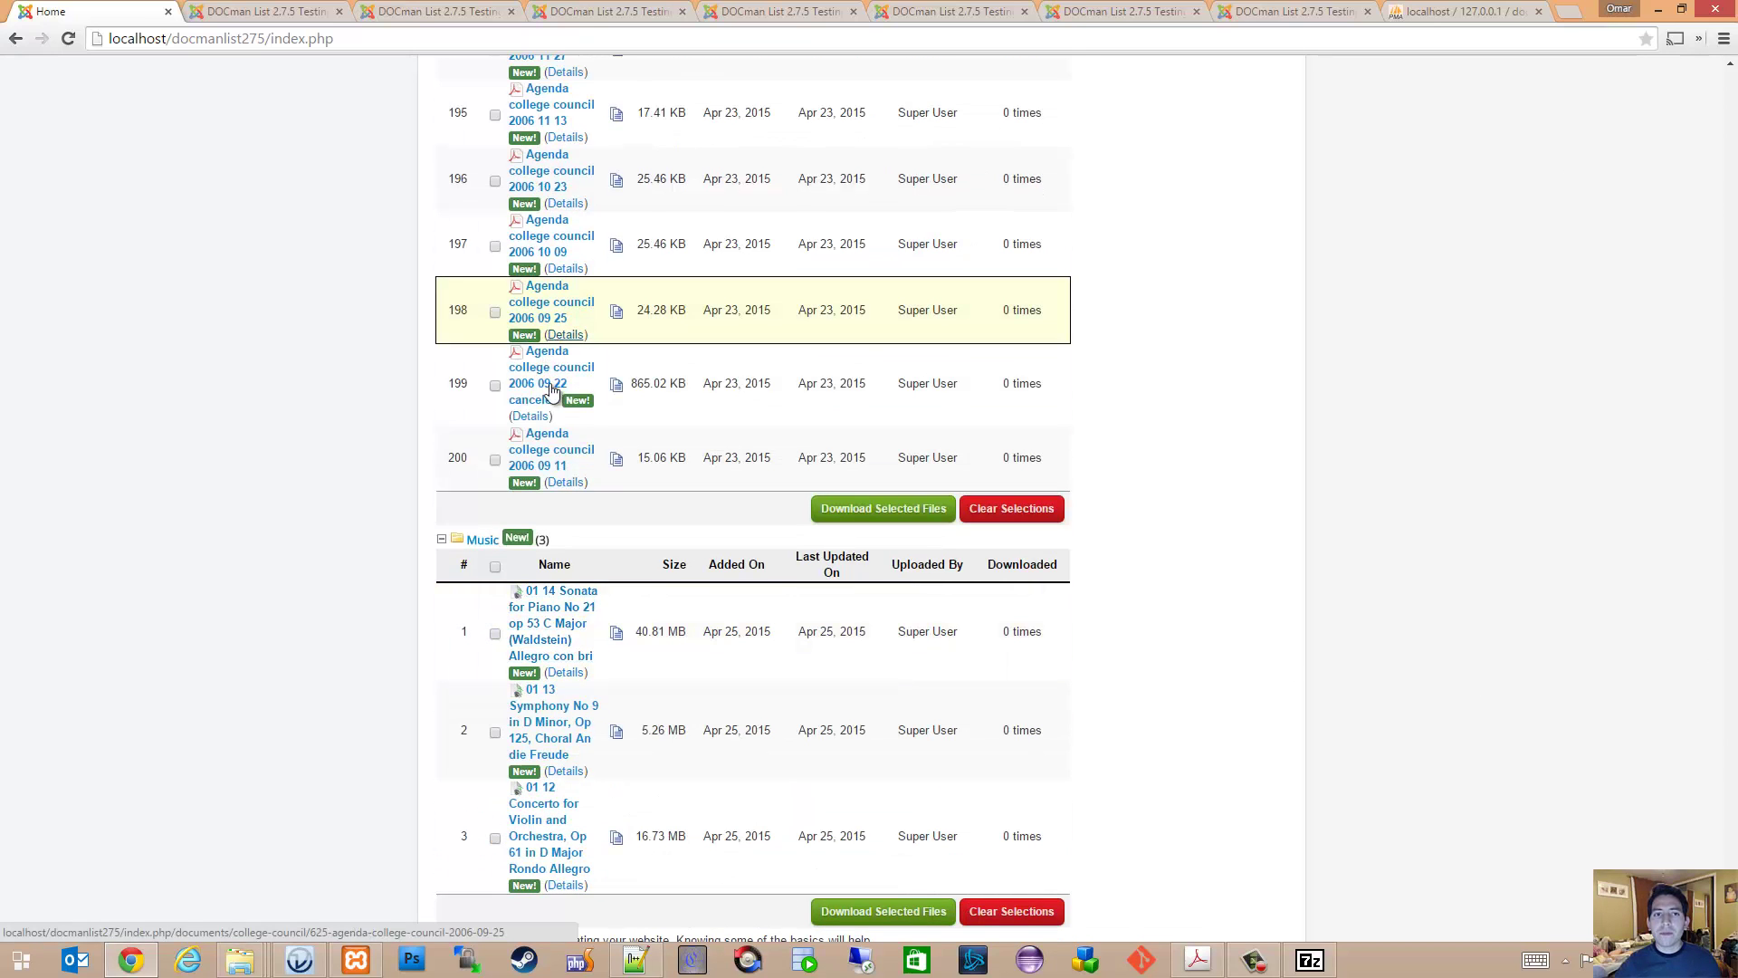
scroll(554, 398, up, 3)
scroll(548, 362, up, 4)
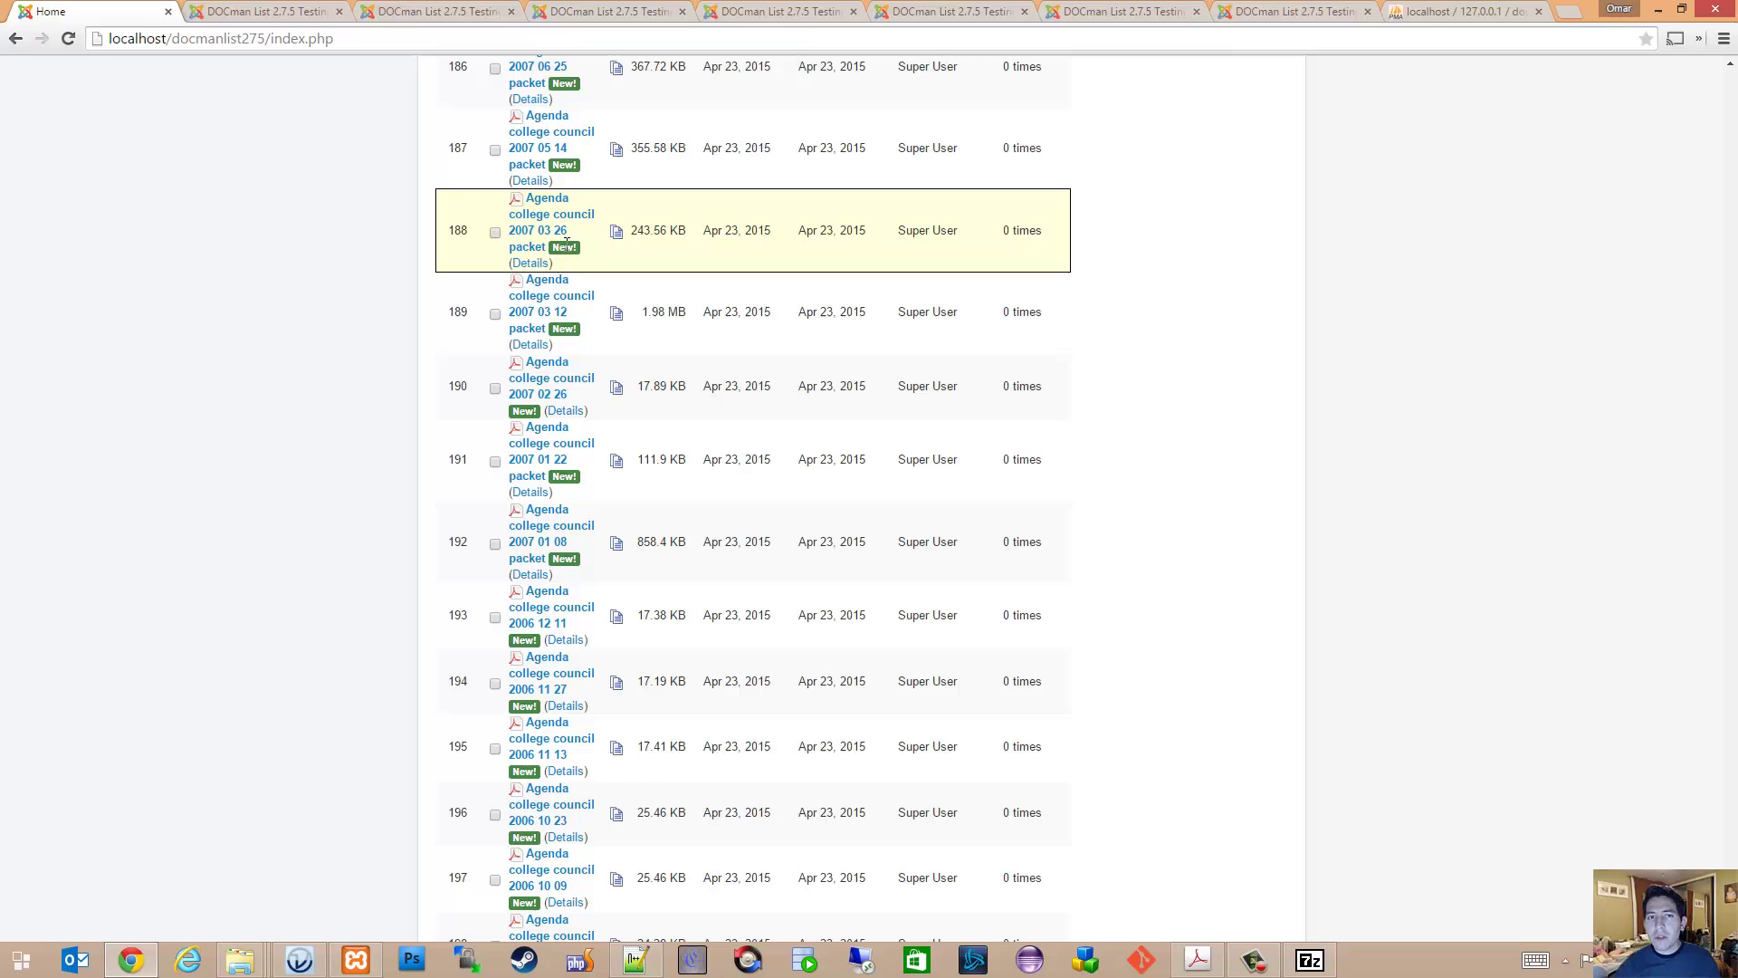
scroll(534, 172, up, 19)
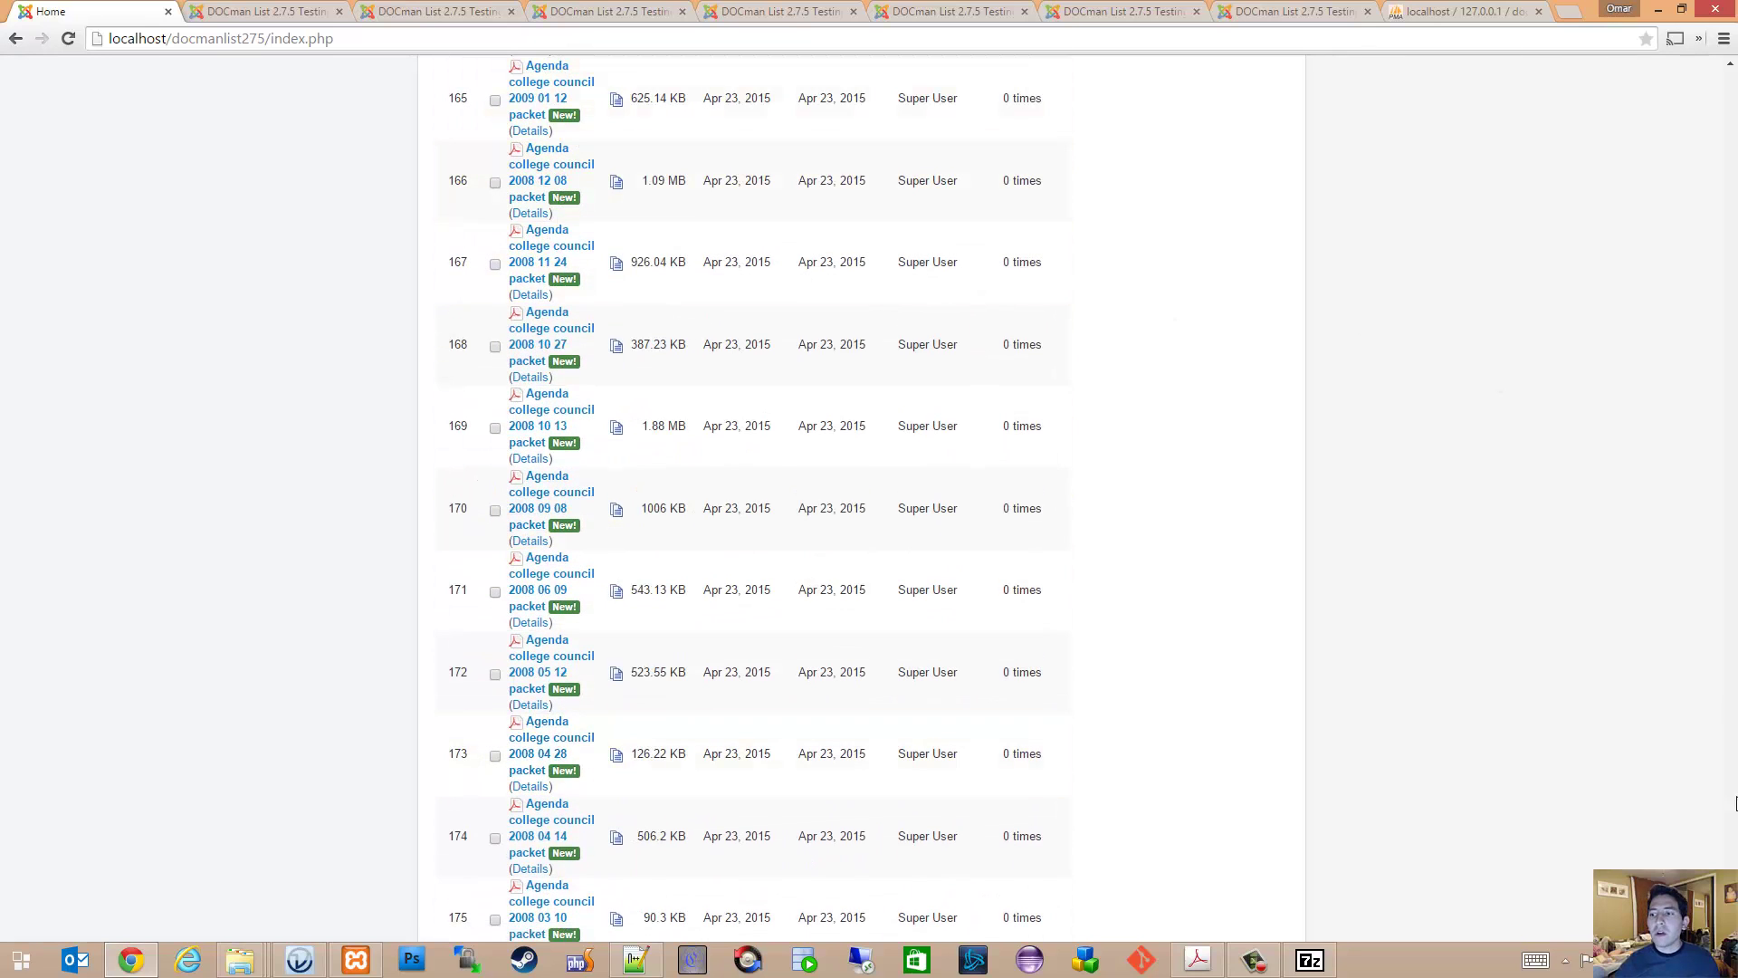
scroll(869, 498, up, 20)
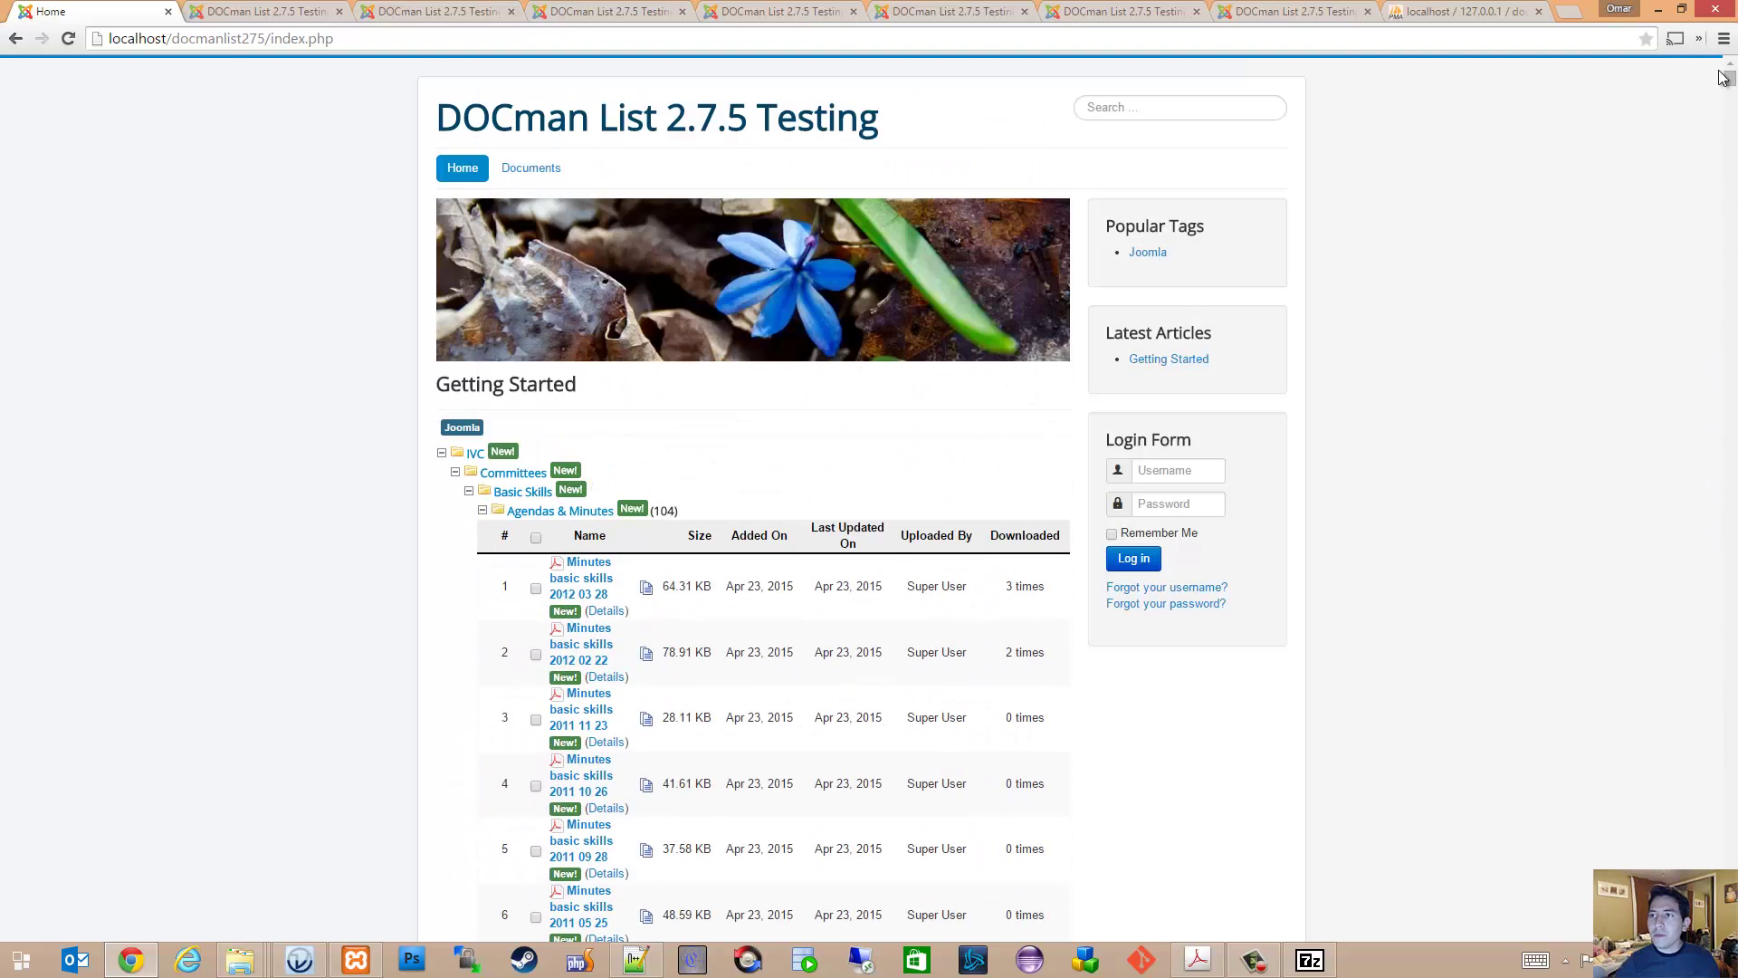
- Insert 'setDocumentFiletypeExclusionFilters mp3,pdf' before useNestedStandaloneCartLayout, then delete 'mp3,' so only pdf remains
click(272, 11)
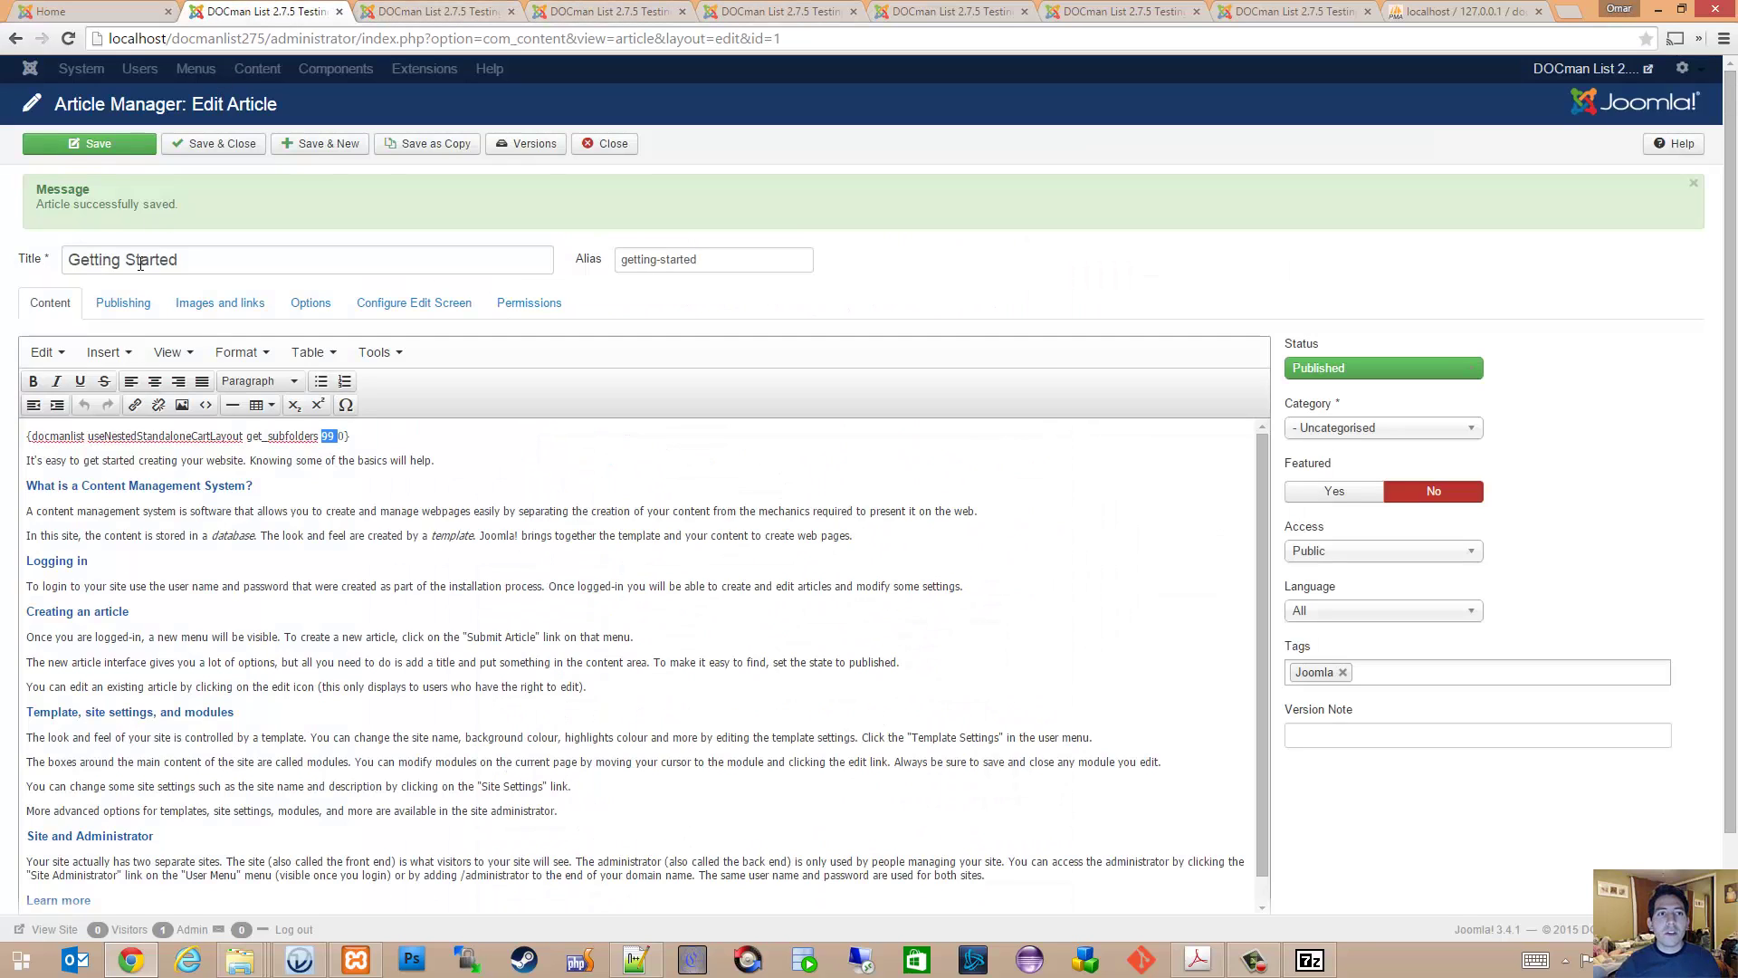
click(86, 437)
text(setDocumentFiletypeExclusionFilters mp3,pdf)
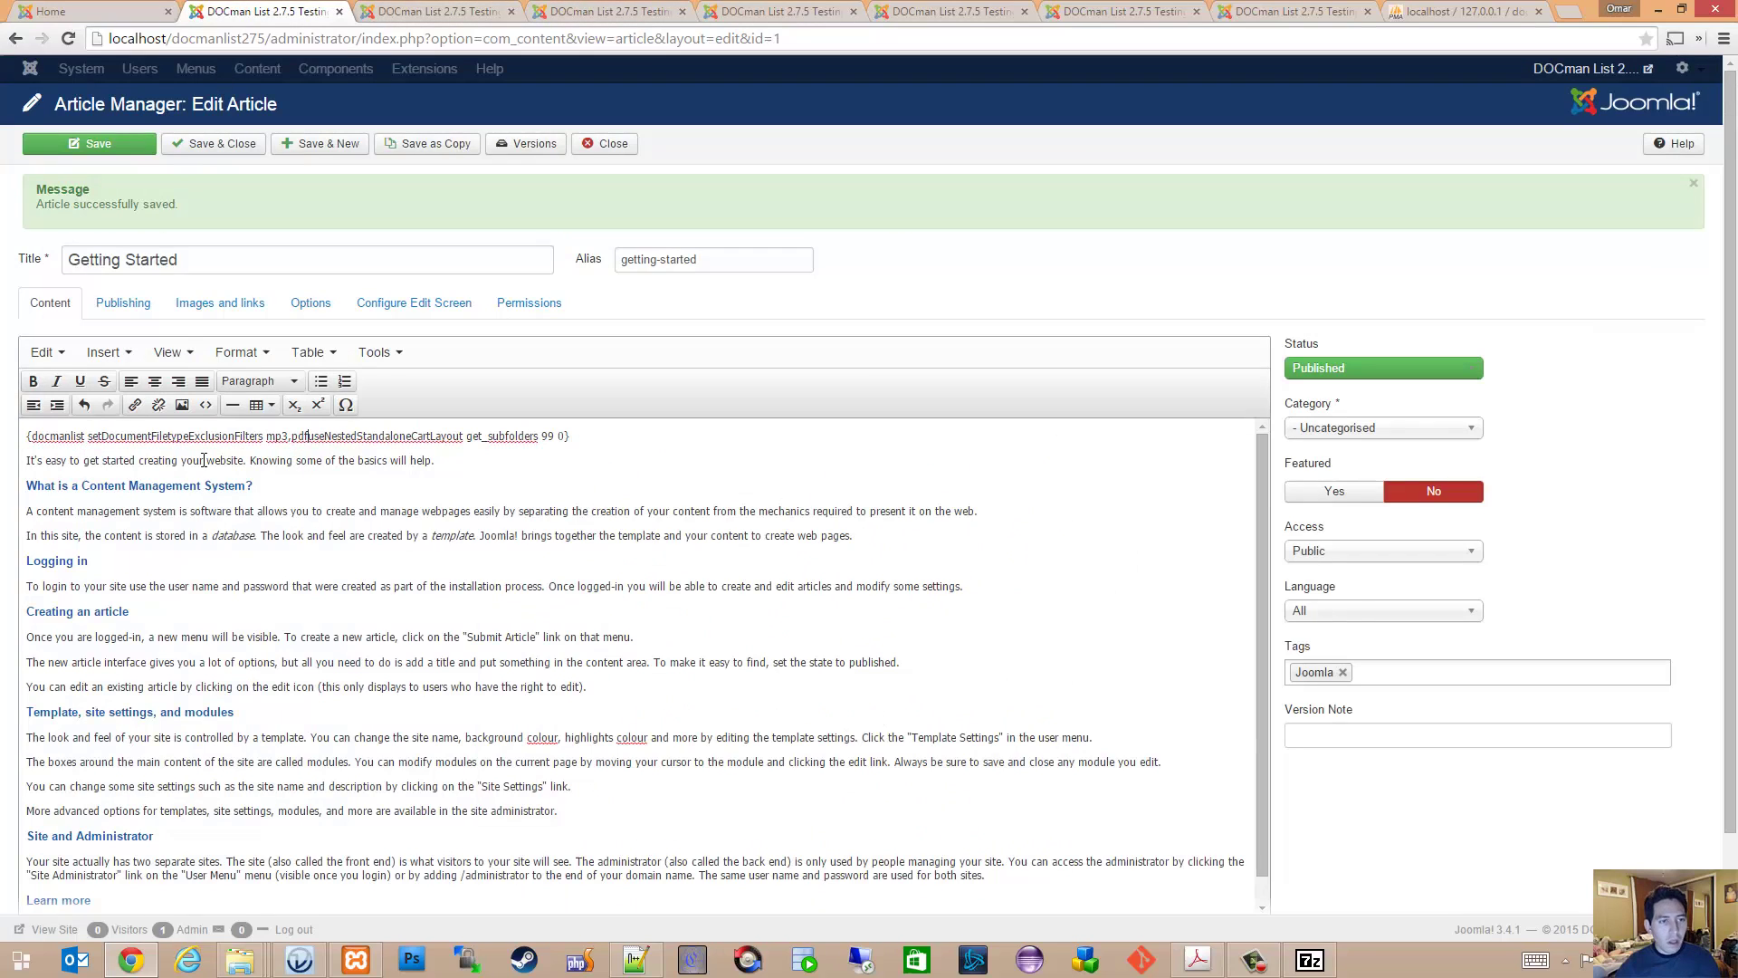
double_click(177, 436)
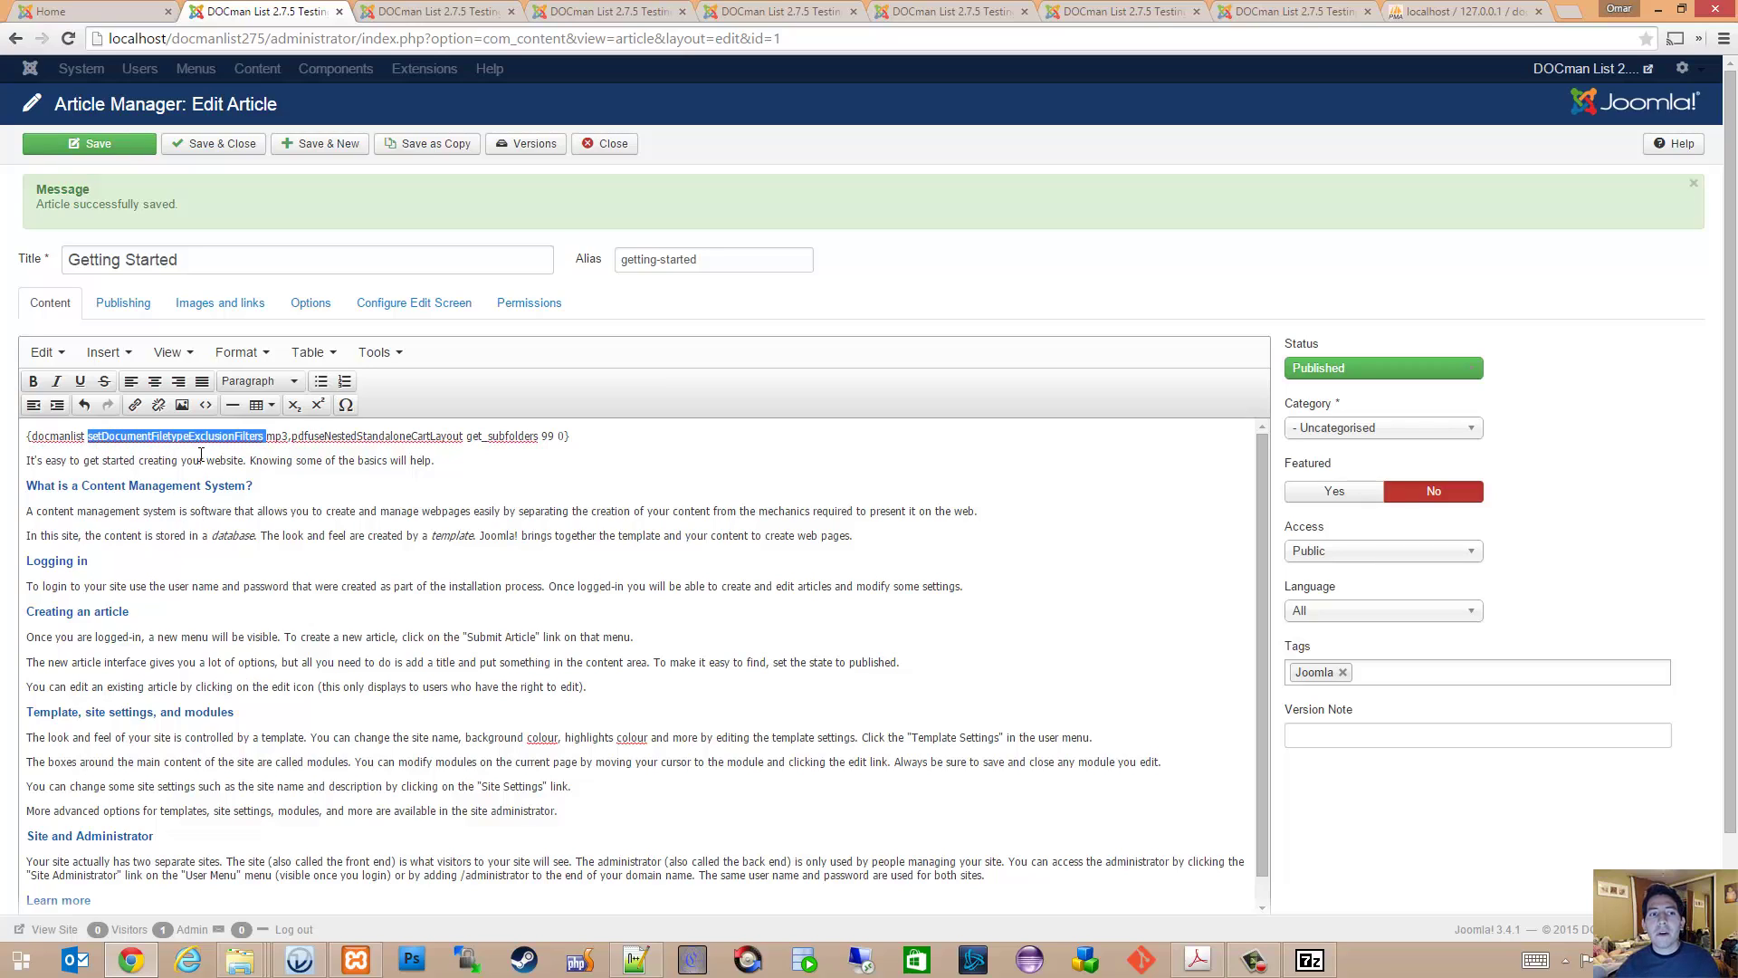
click(291, 438)
key(BackSpace)
key(BackSpace)
key(BackSpace)
key(BackSpace)
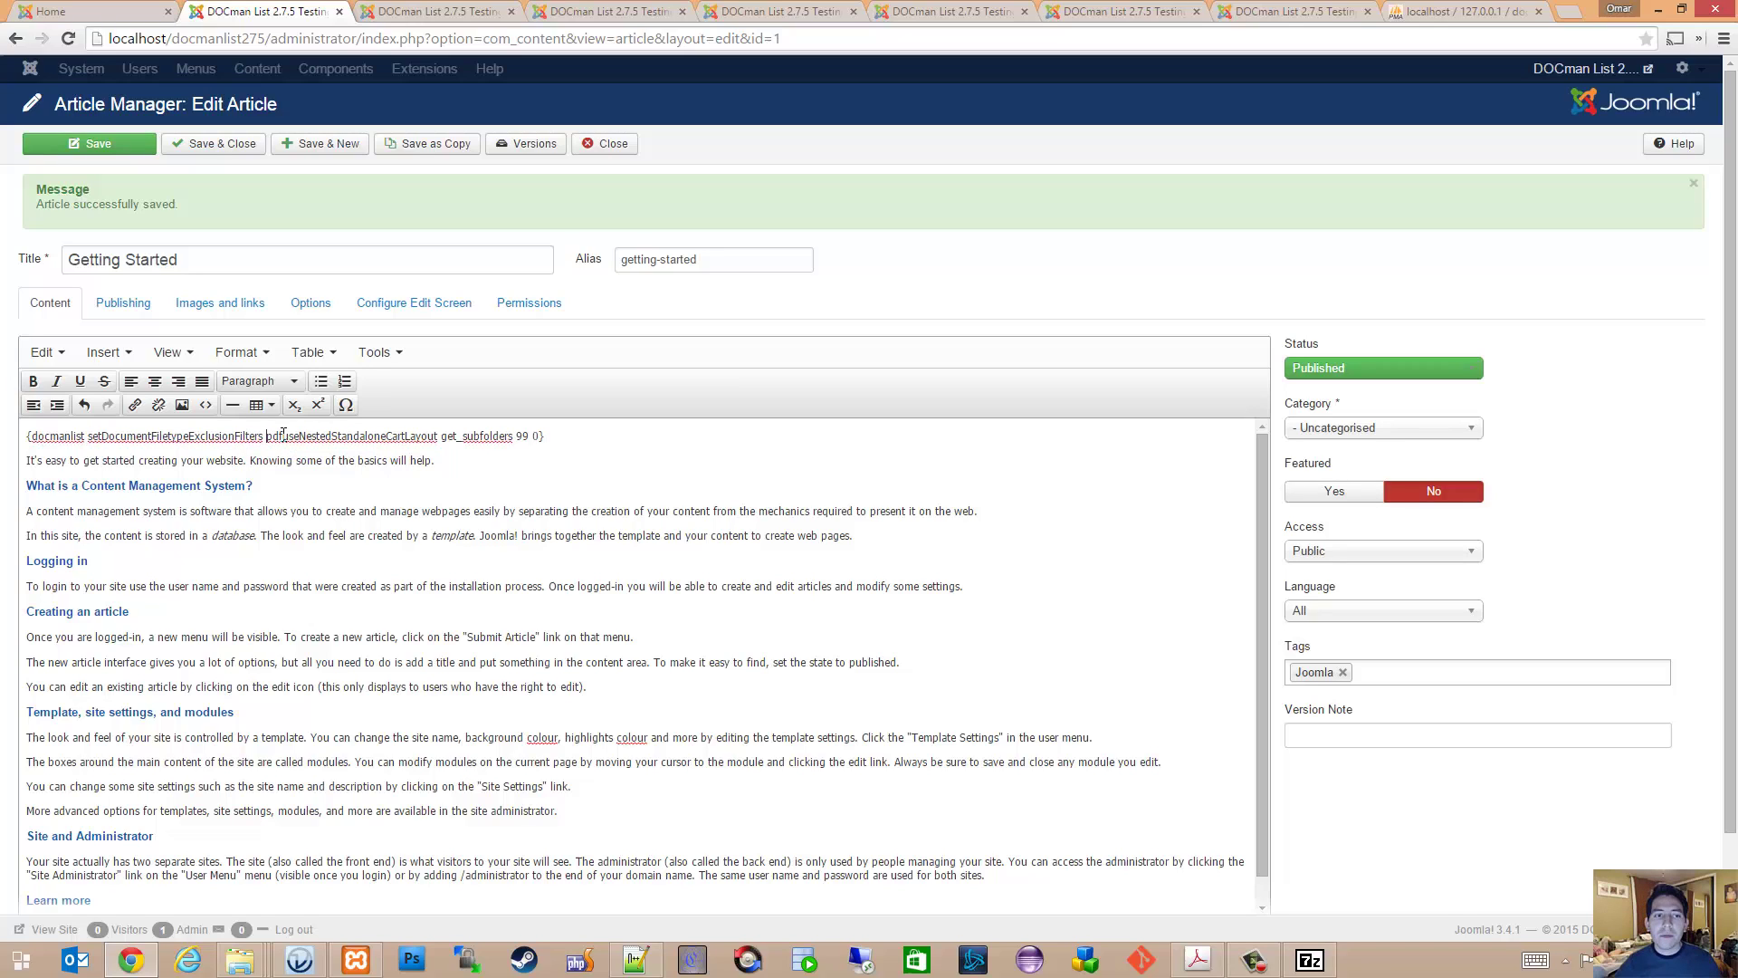
click(283, 435)
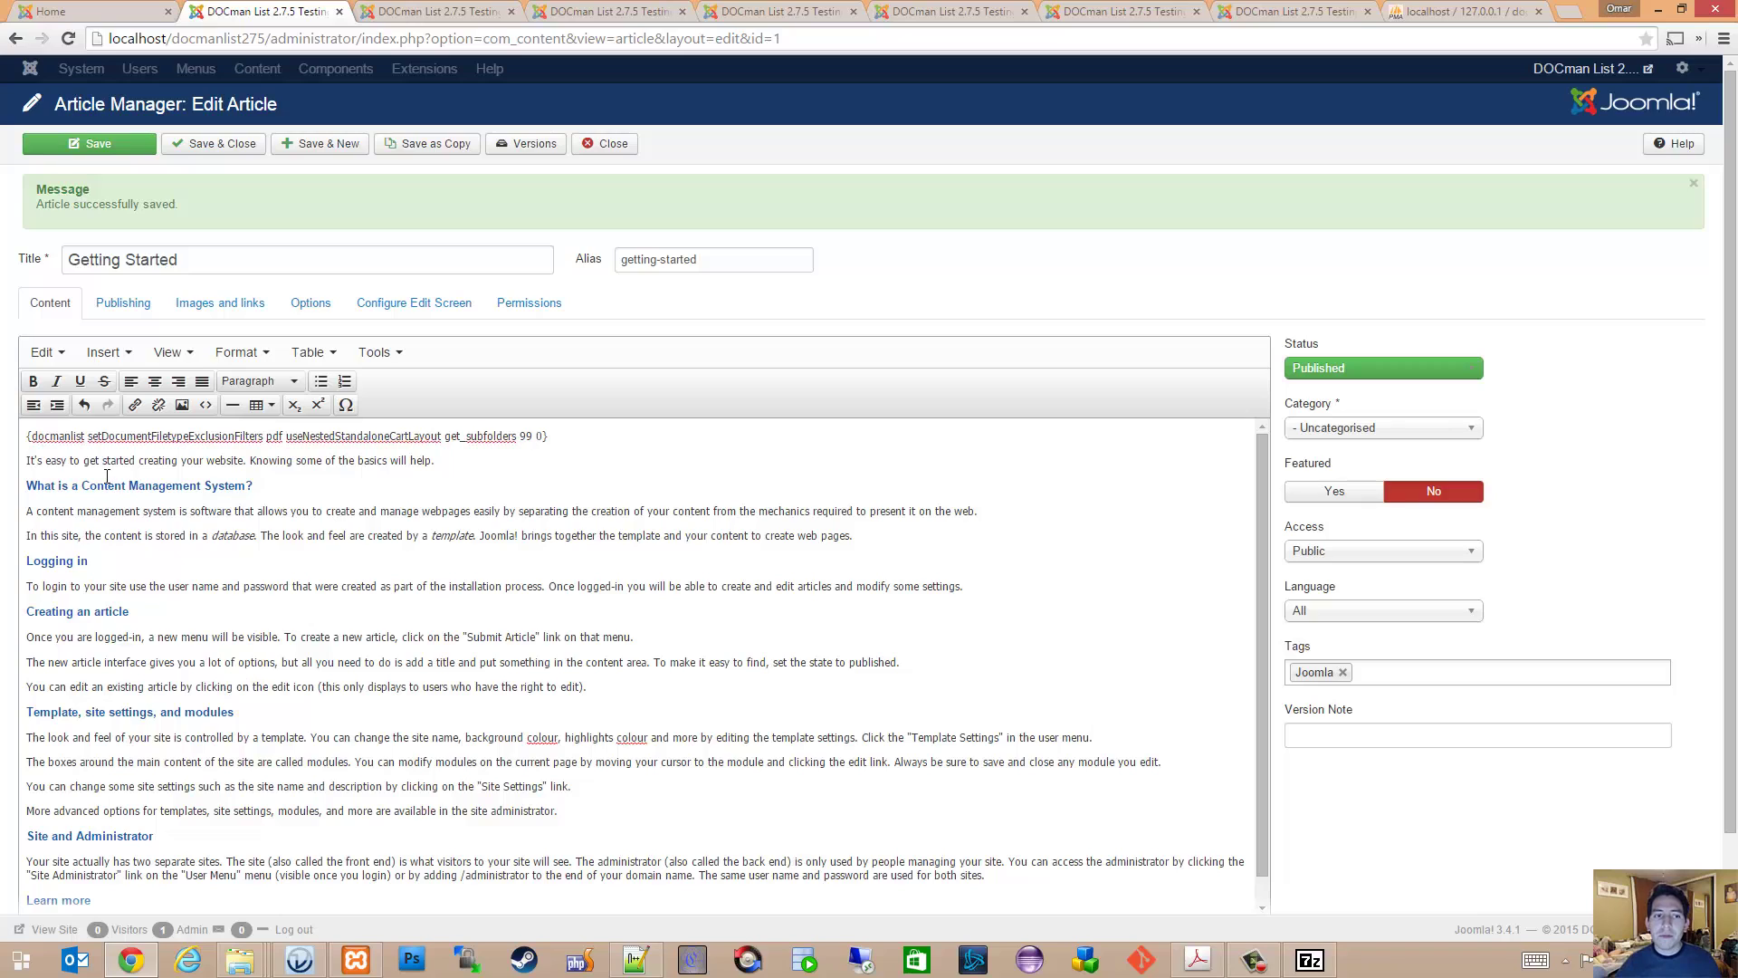
- Save the article with the pdf exclusion filter and reload the front-end list
click(108, 149)
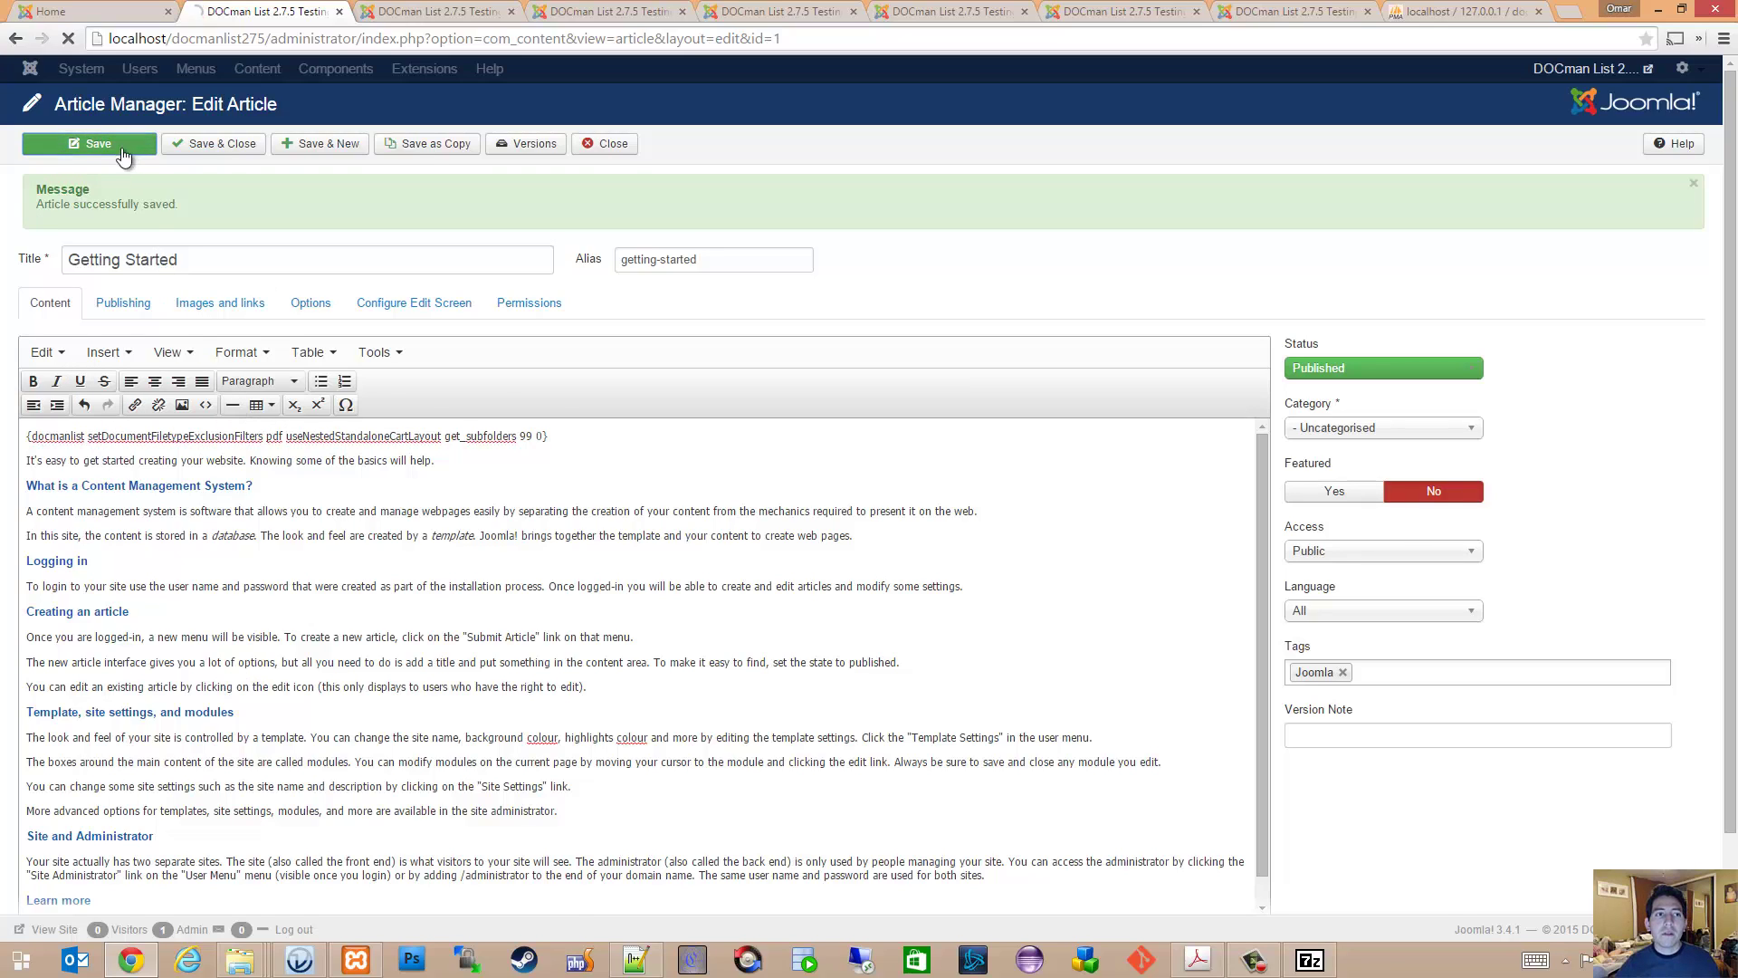
click(85, 9)
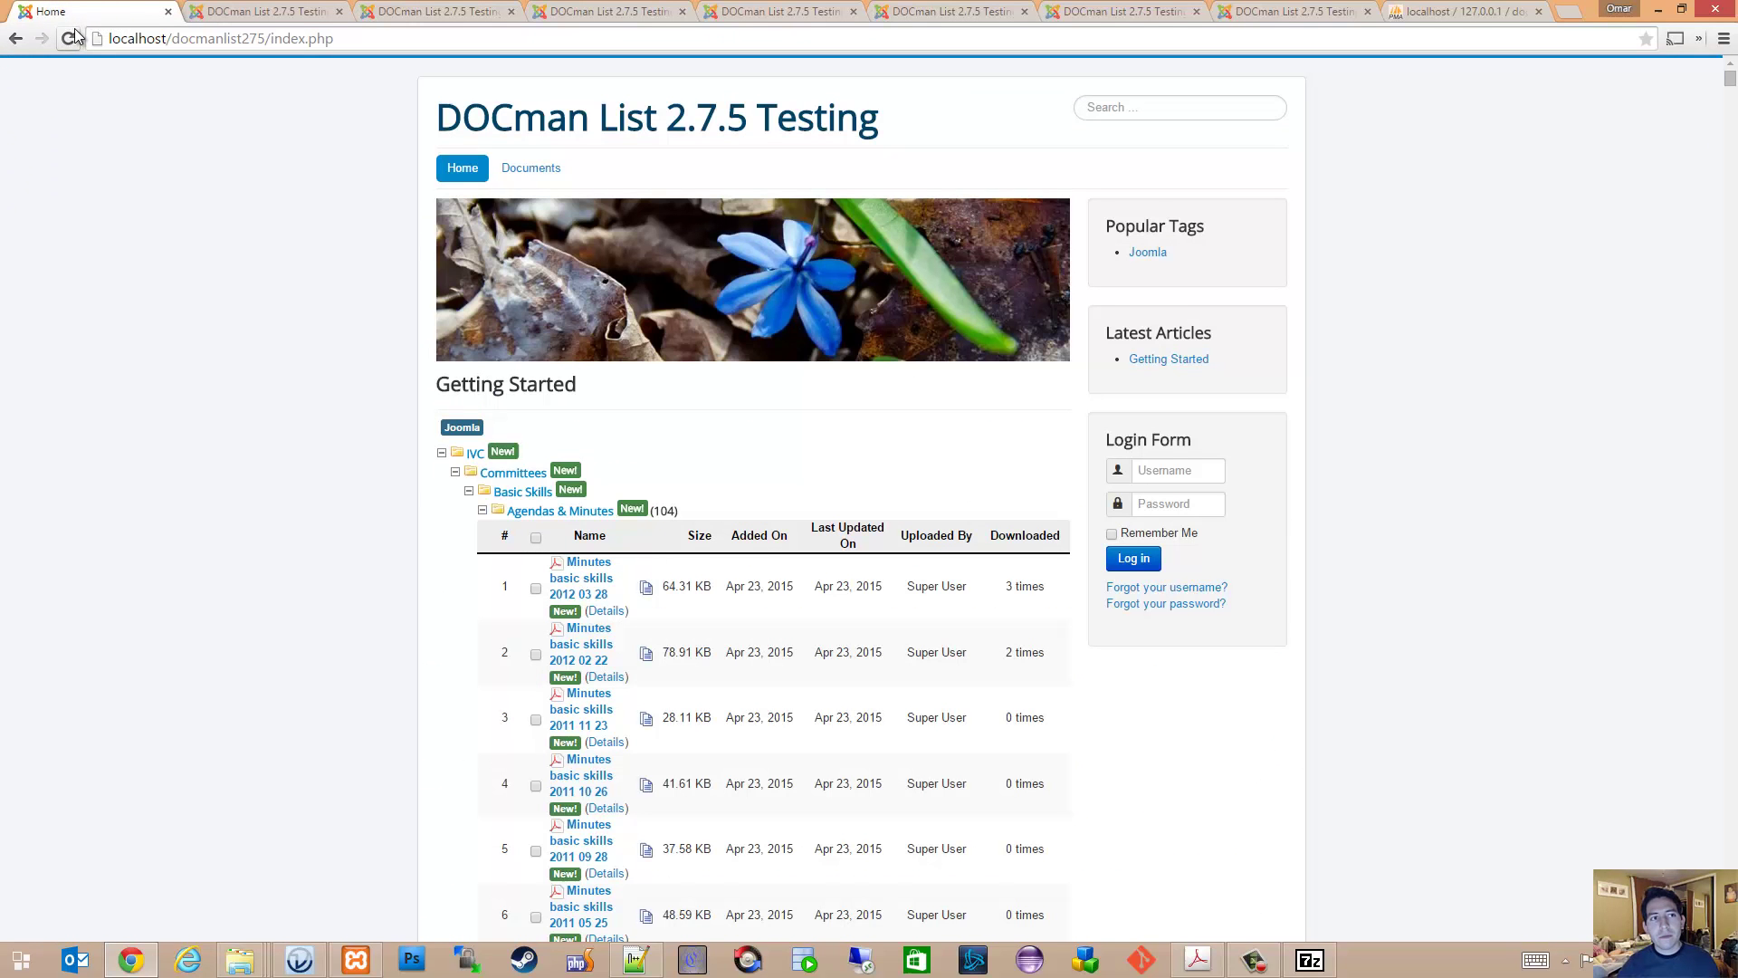
click(70, 38)
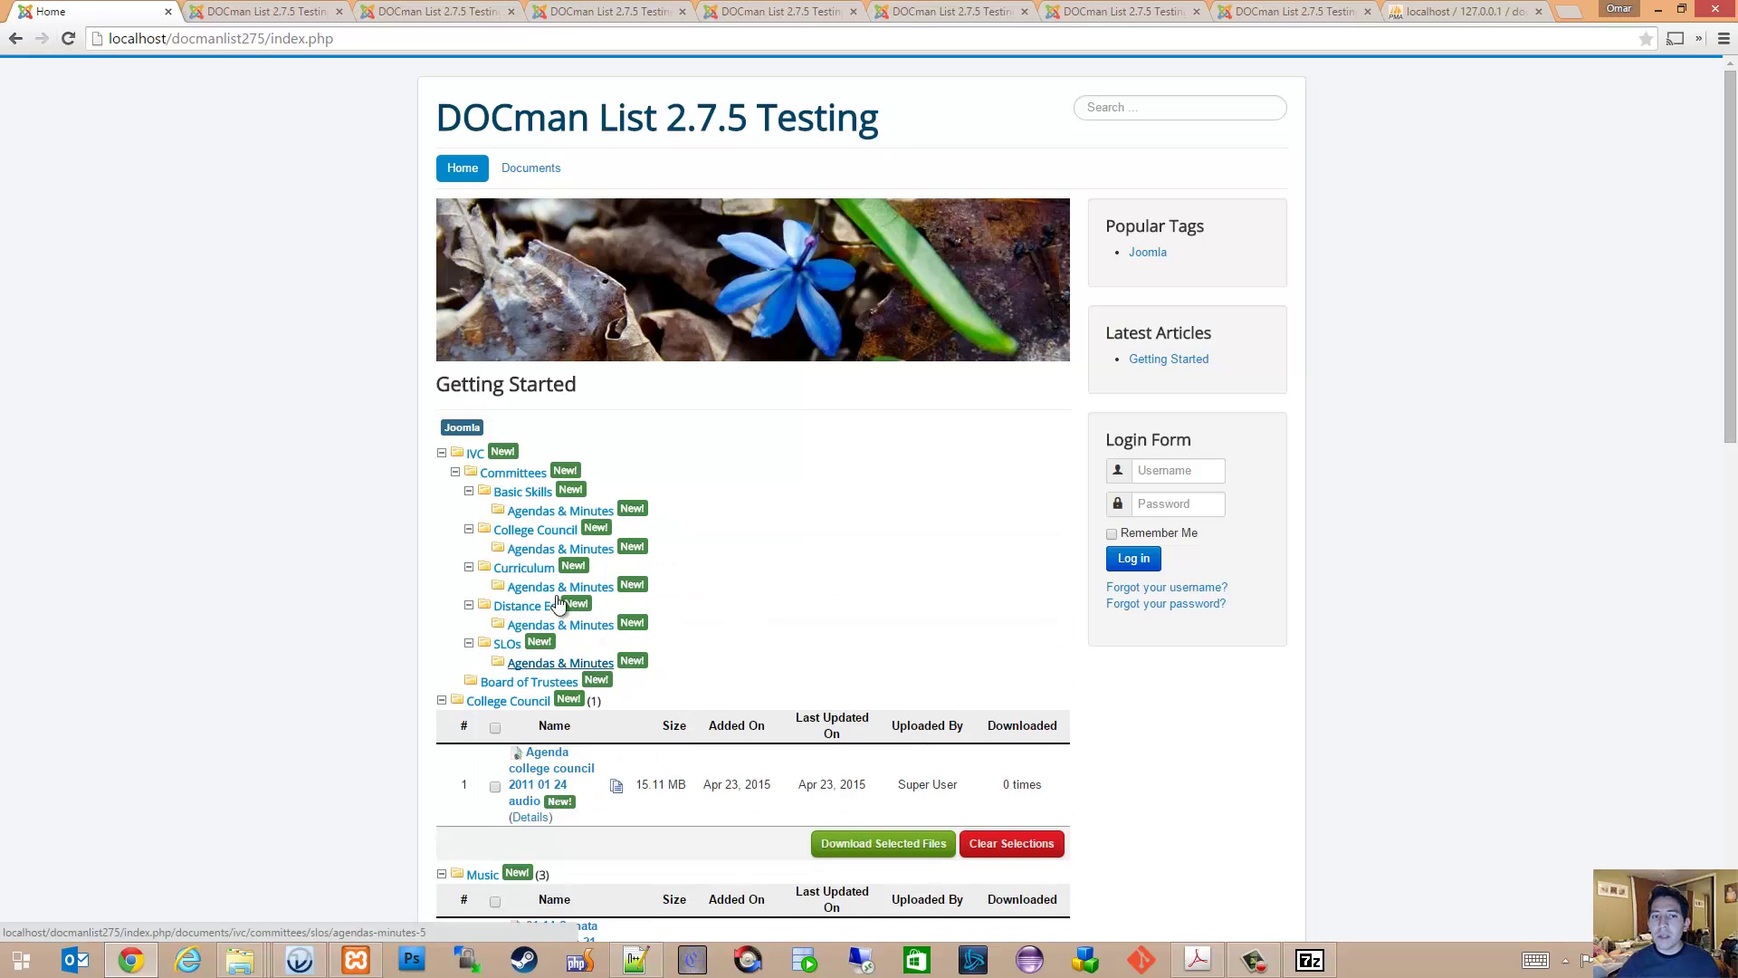
- Change the excluded file type to uppercase PDF, save, and recheck the front-end list
click(271, 12)
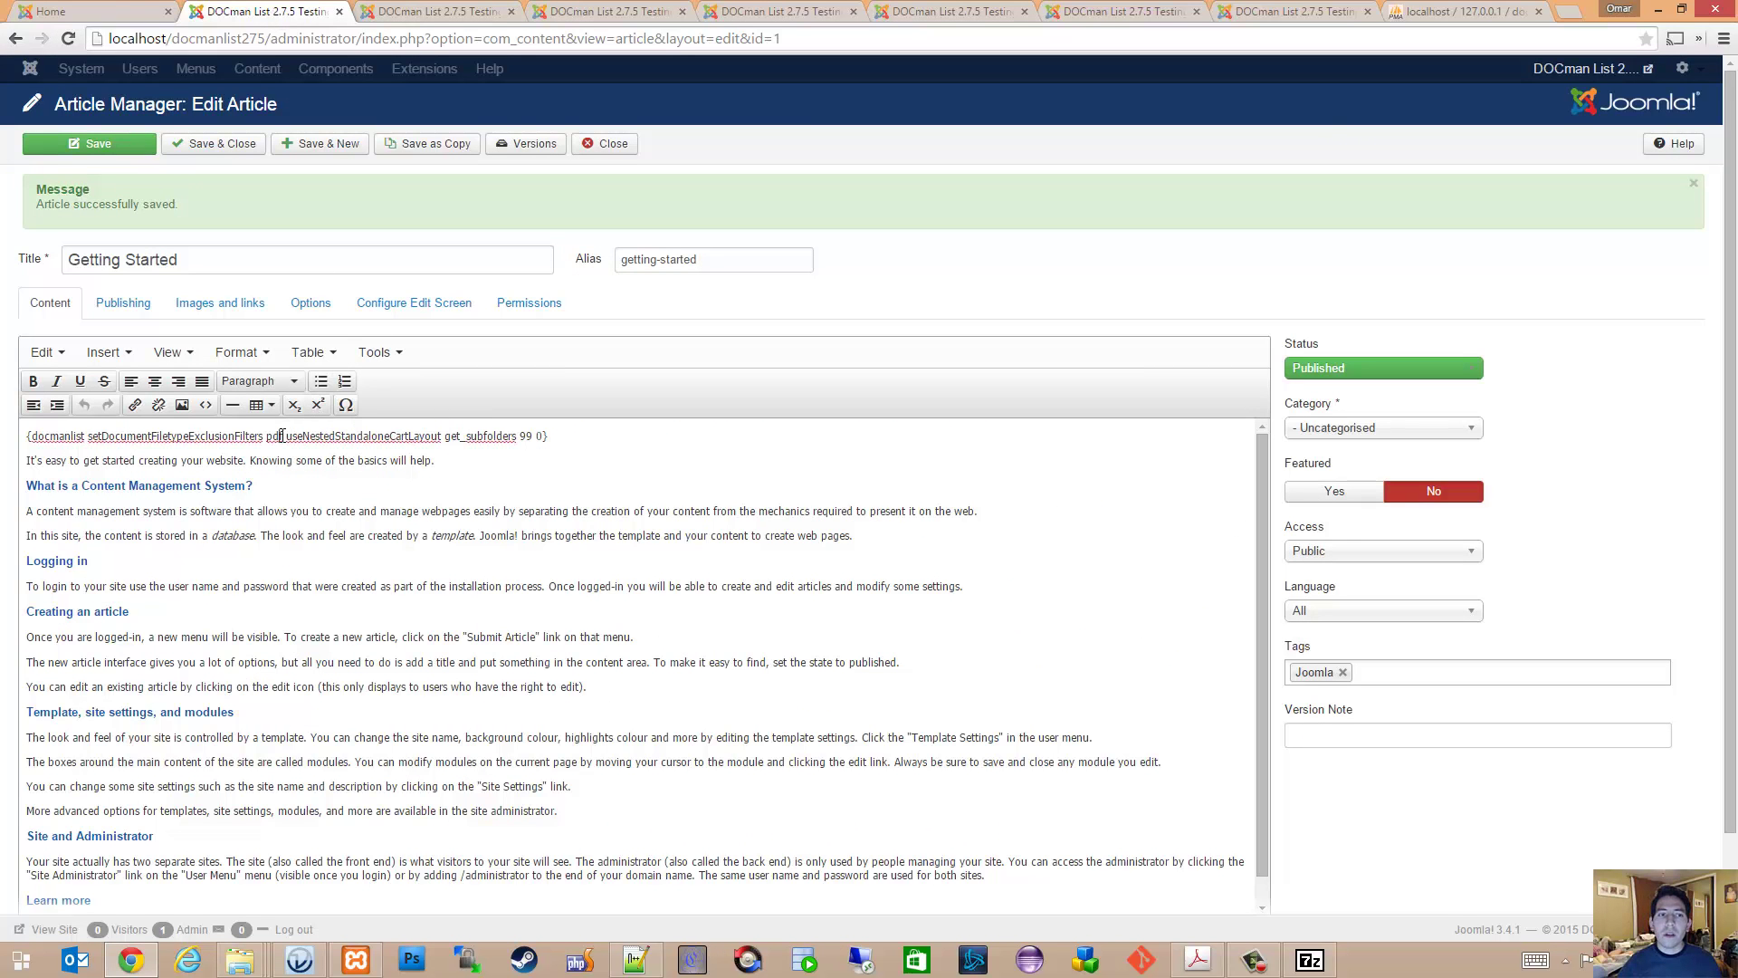
key(BackSpace)
key(BackSpace)
key(BackSpace)
text(PDF)
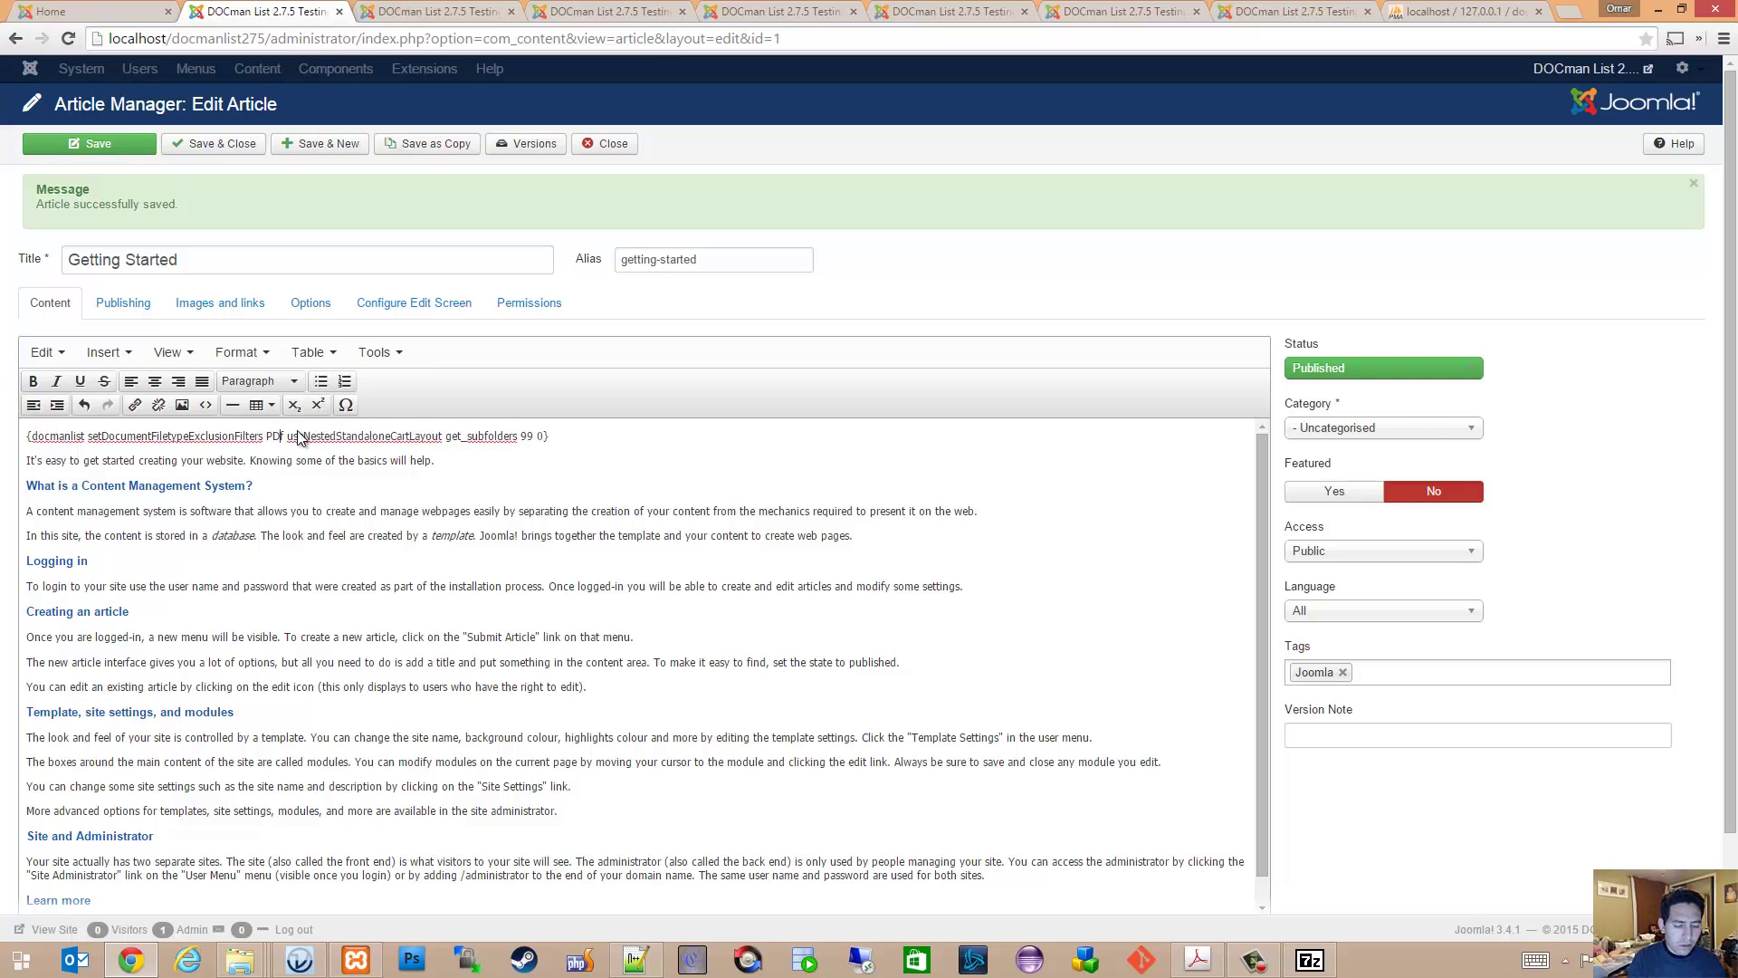
click(102, 144)
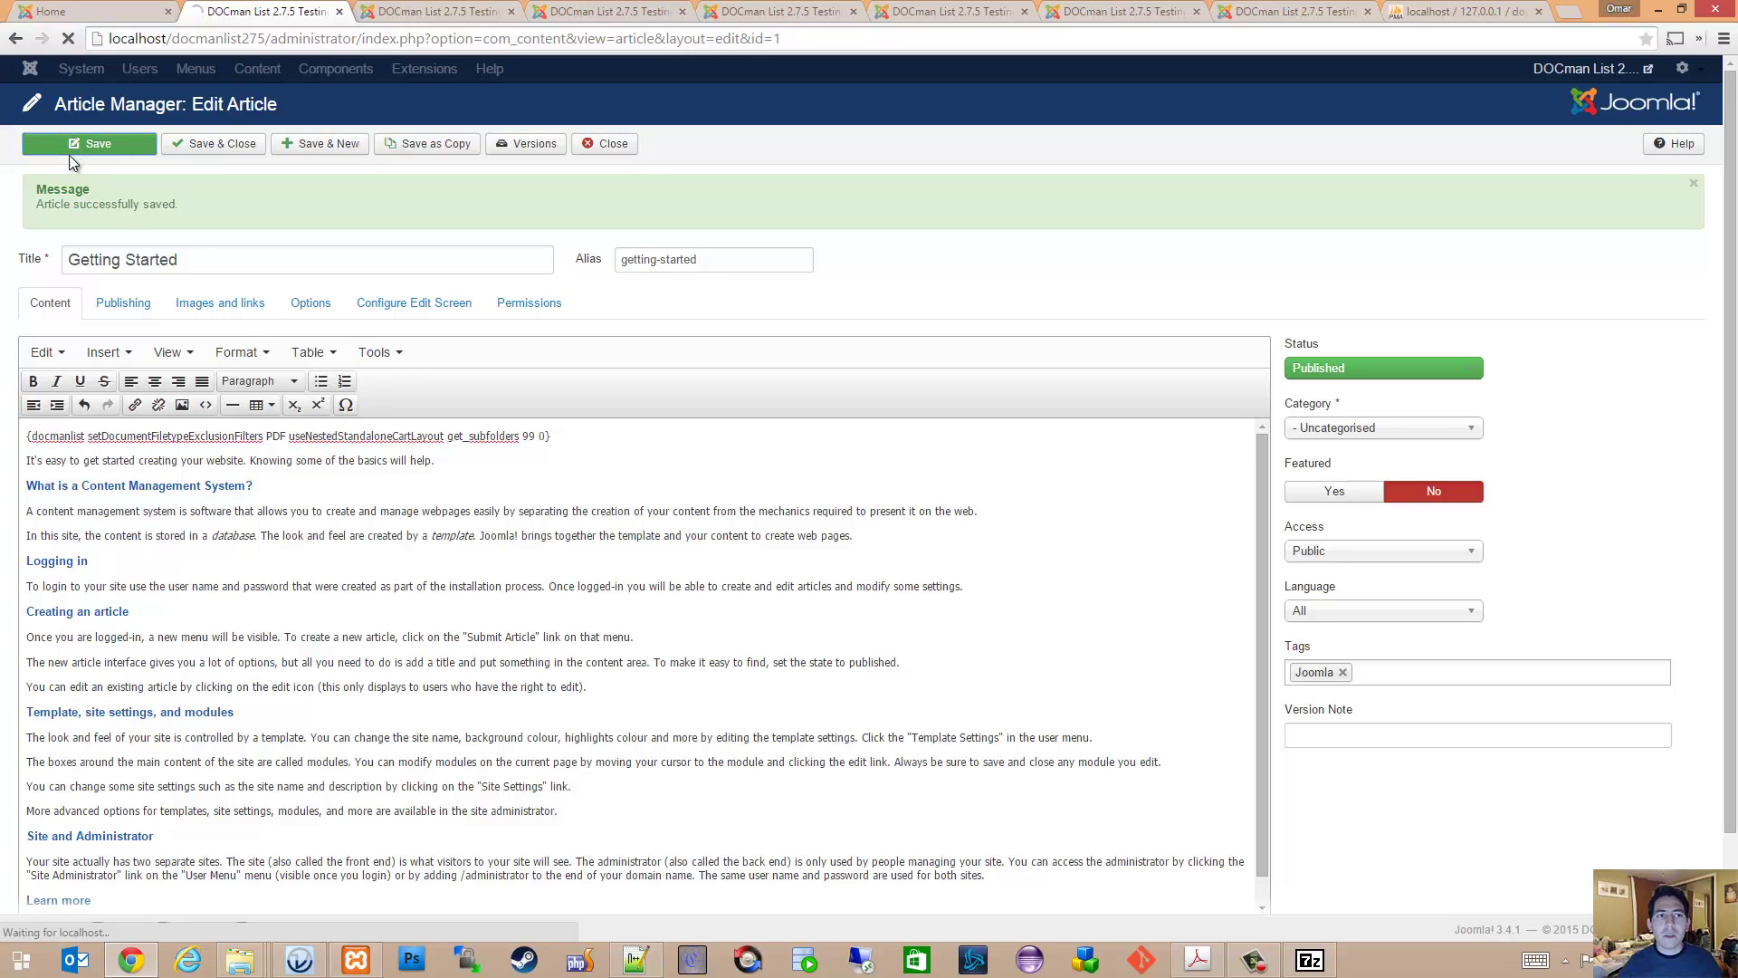
click(83, 9)
click(68, 39)
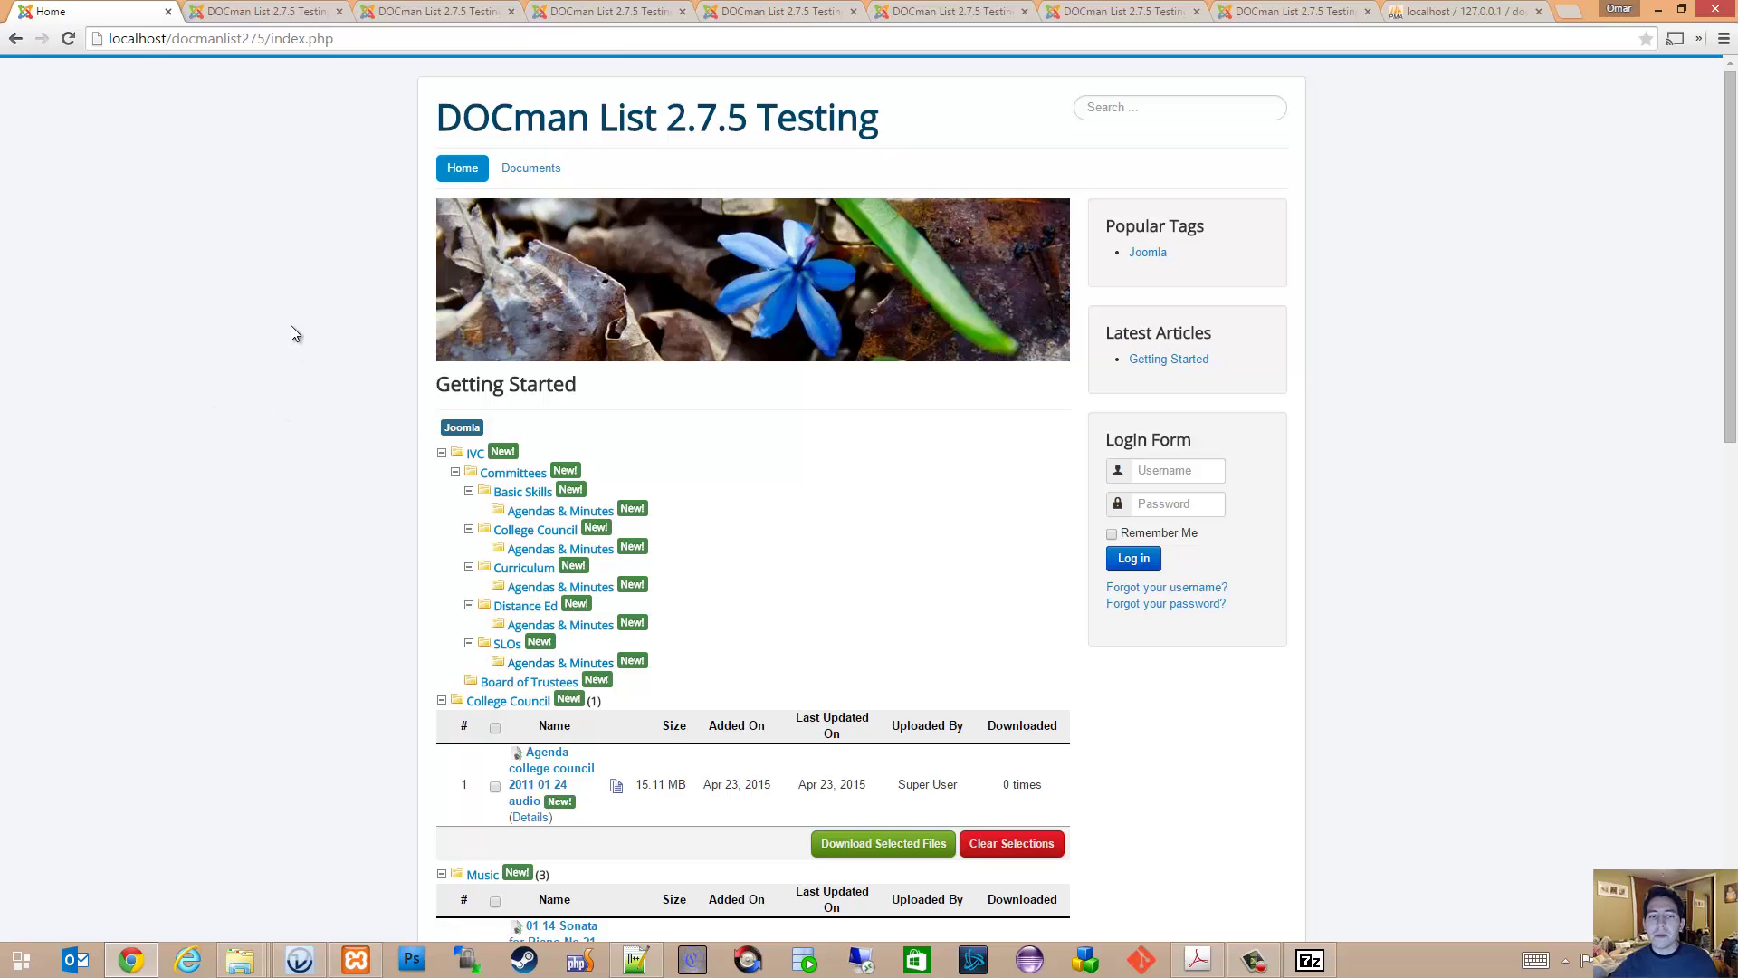
click(239, 9)
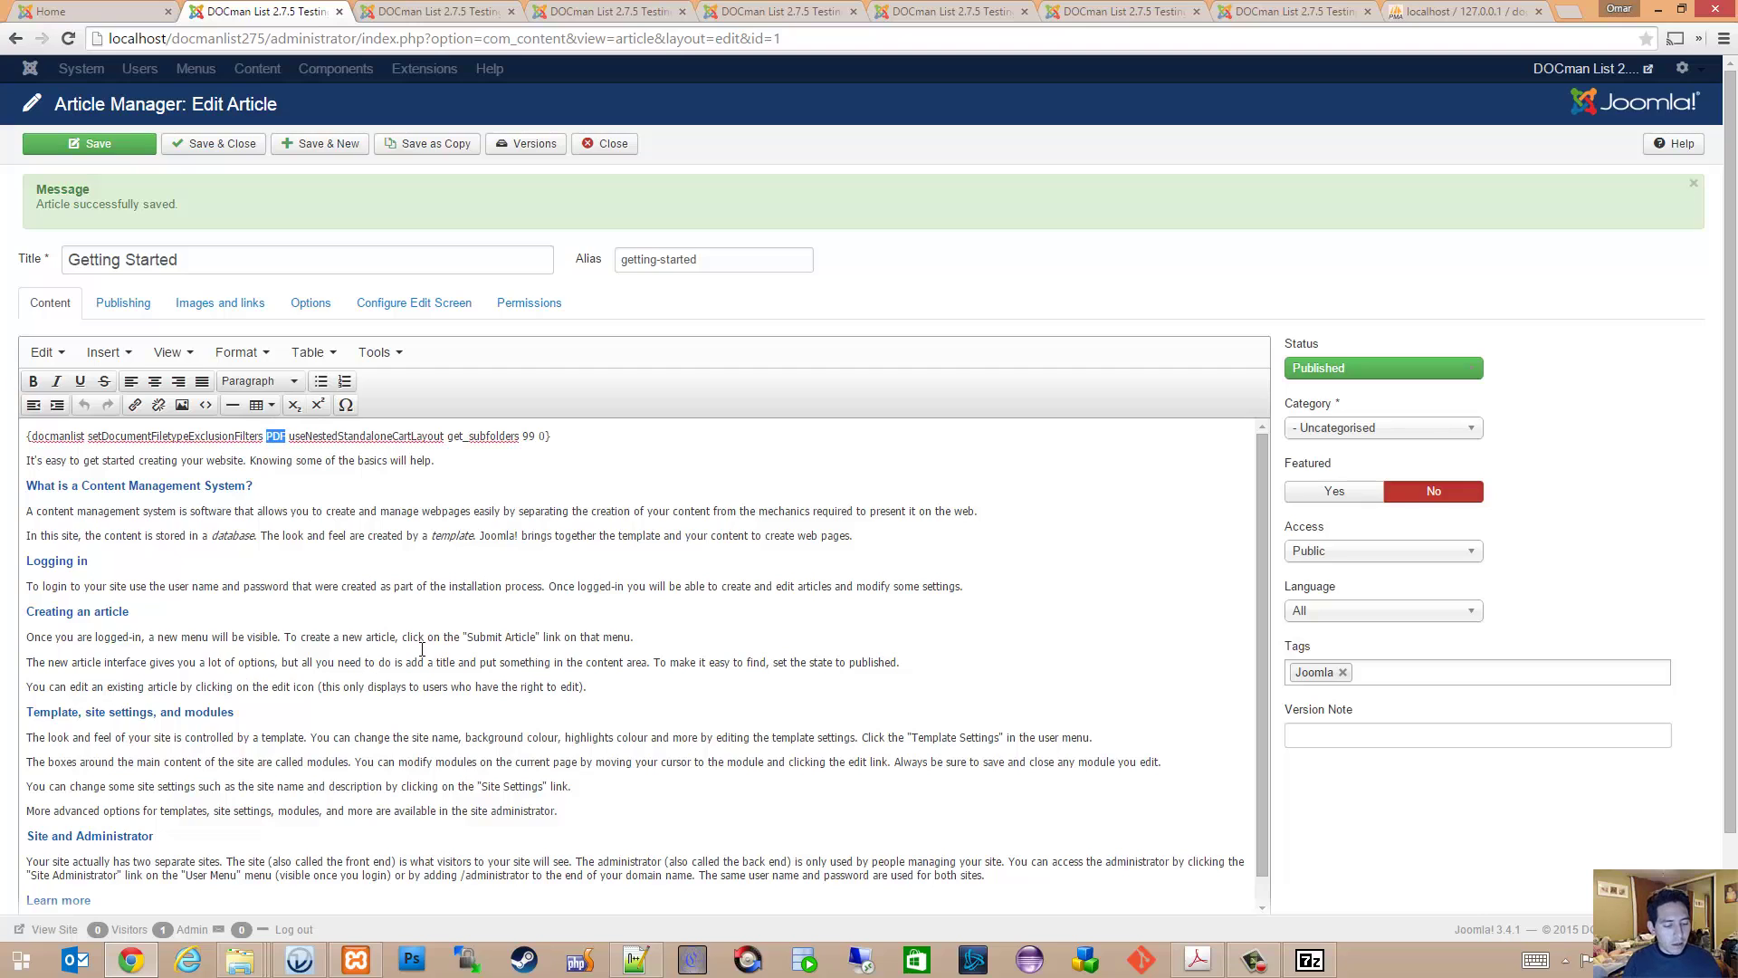
- Replace PDF with mp3 in the exclusion filter, save, and scroll the reloaded front-end list
text(mp3)
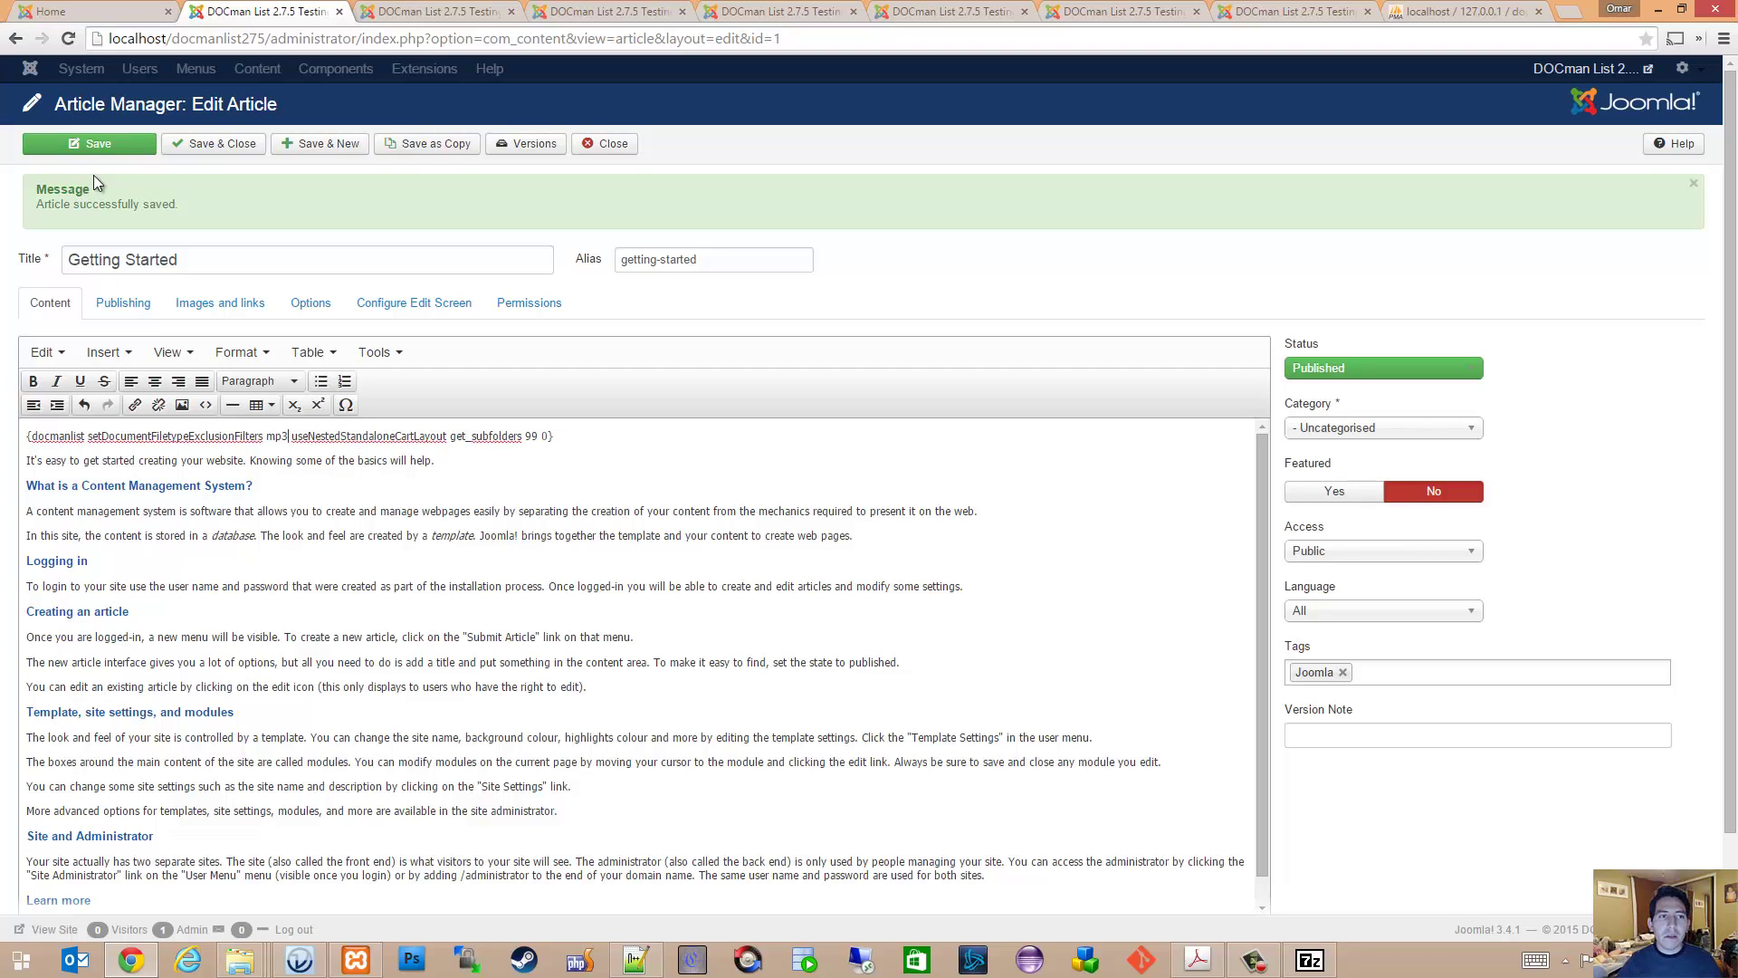
click(90, 143)
click(86, 11)
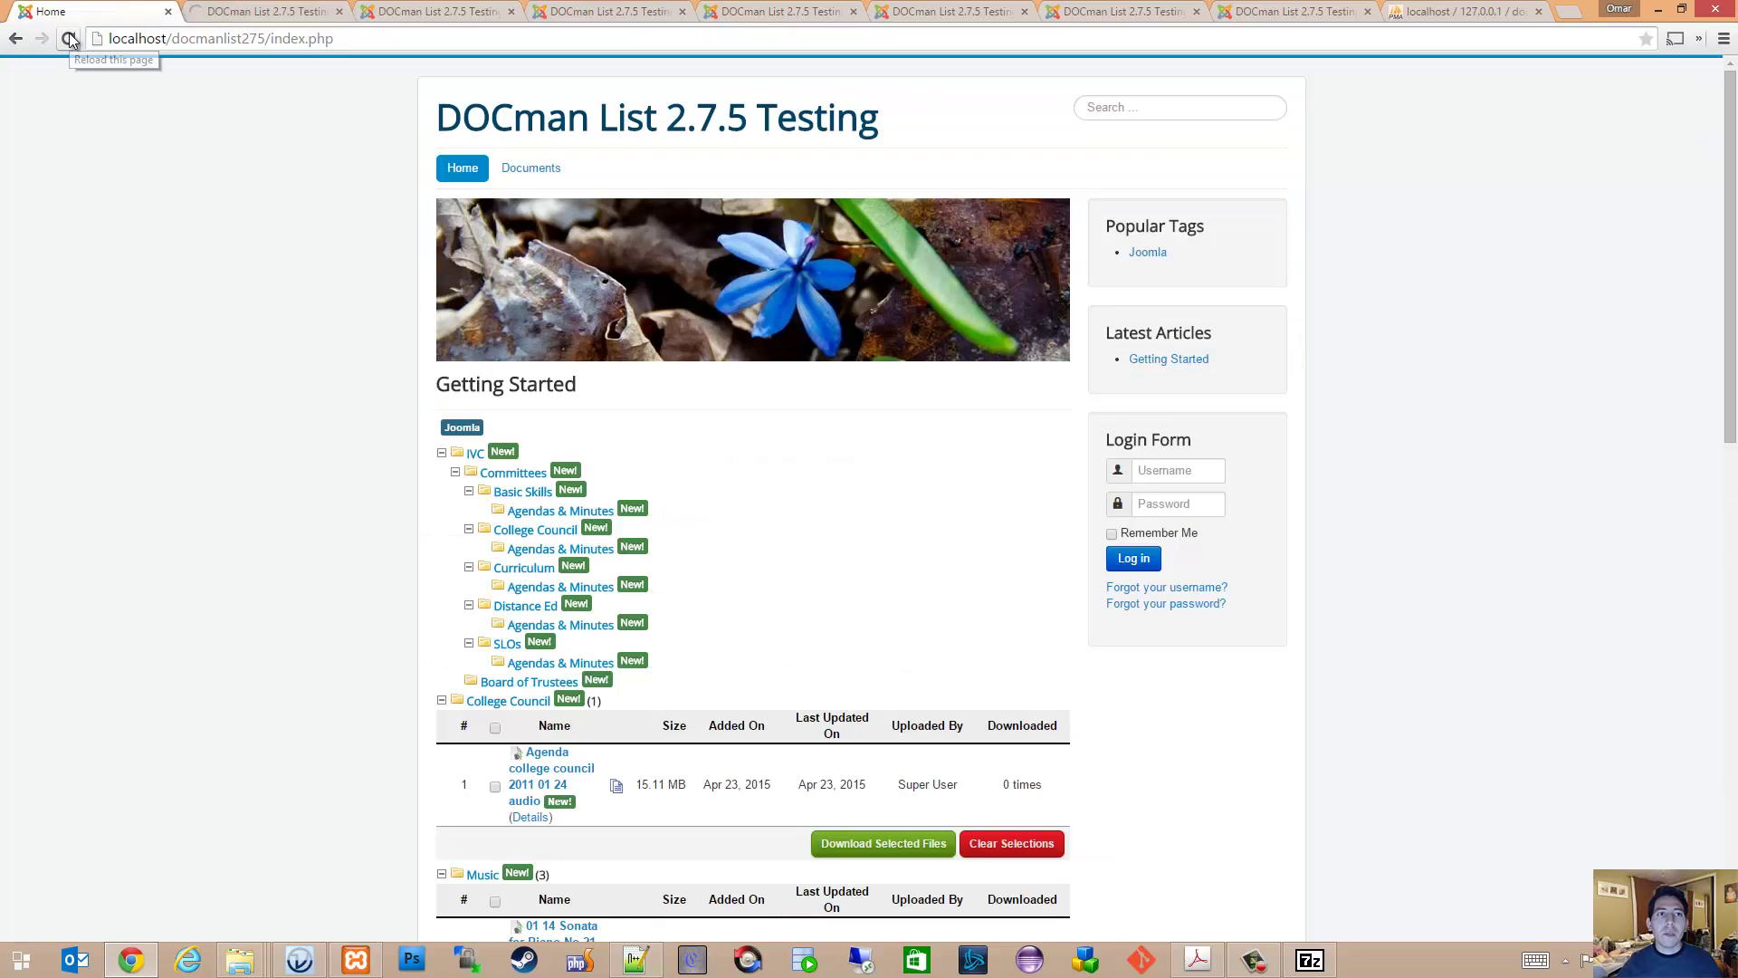
click(68, 39)
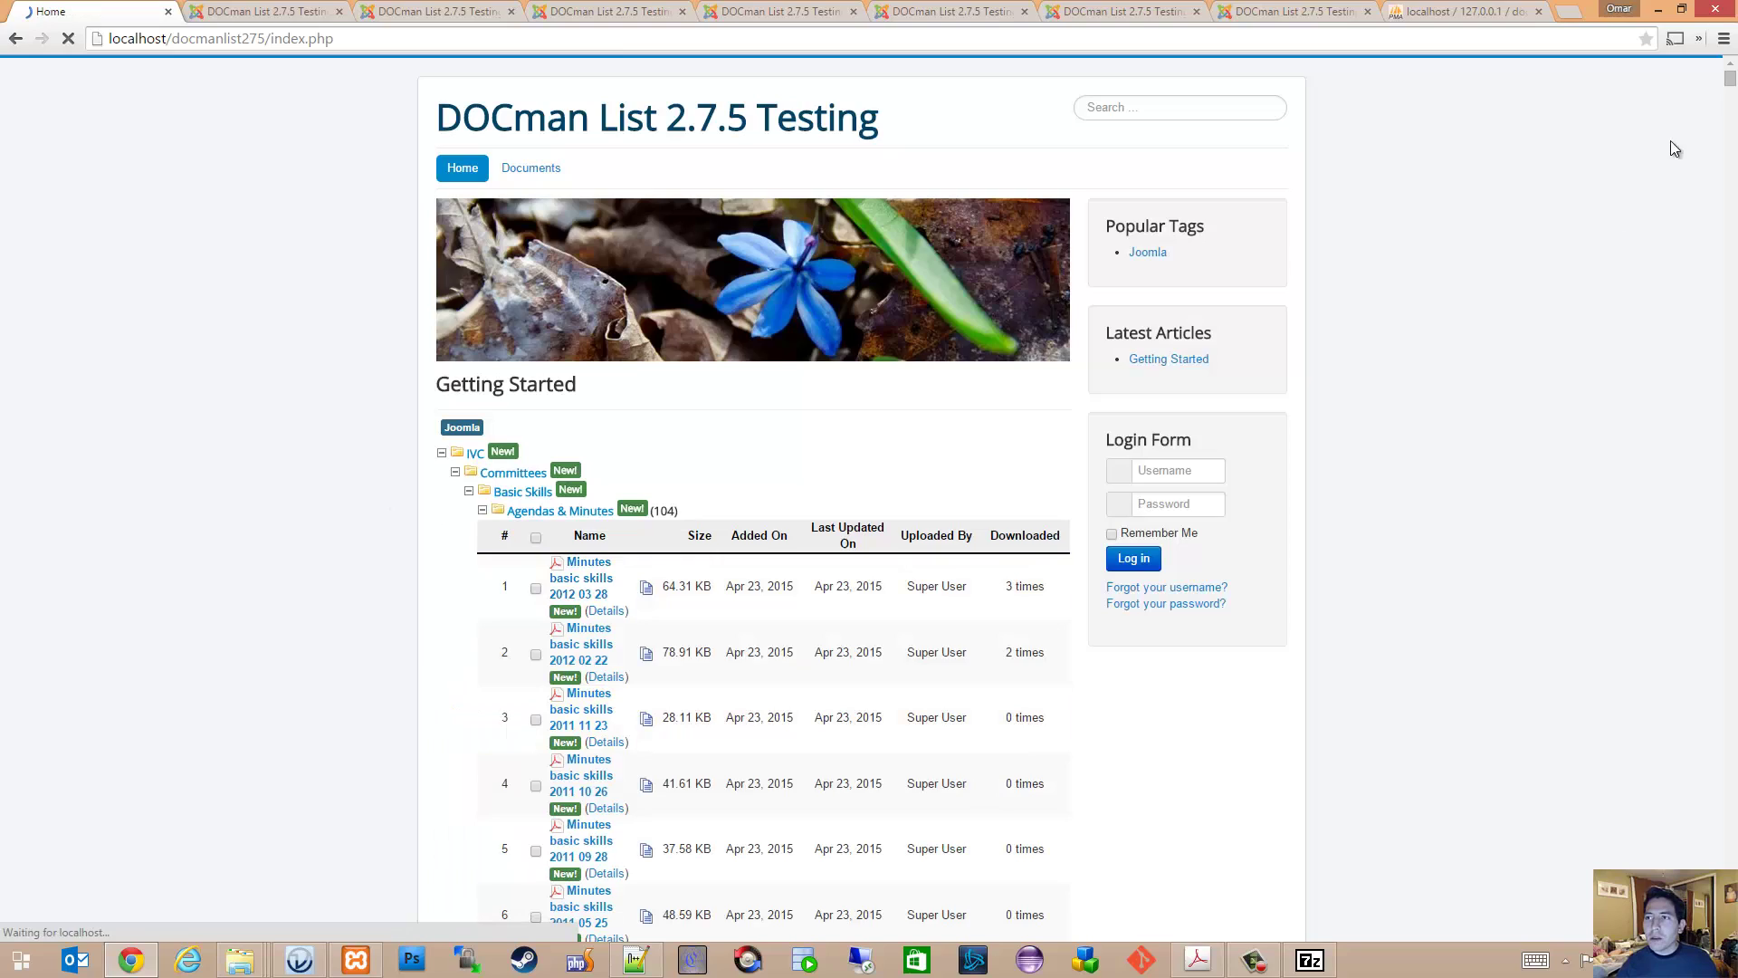
drag(1730, 82, 1729, 896)
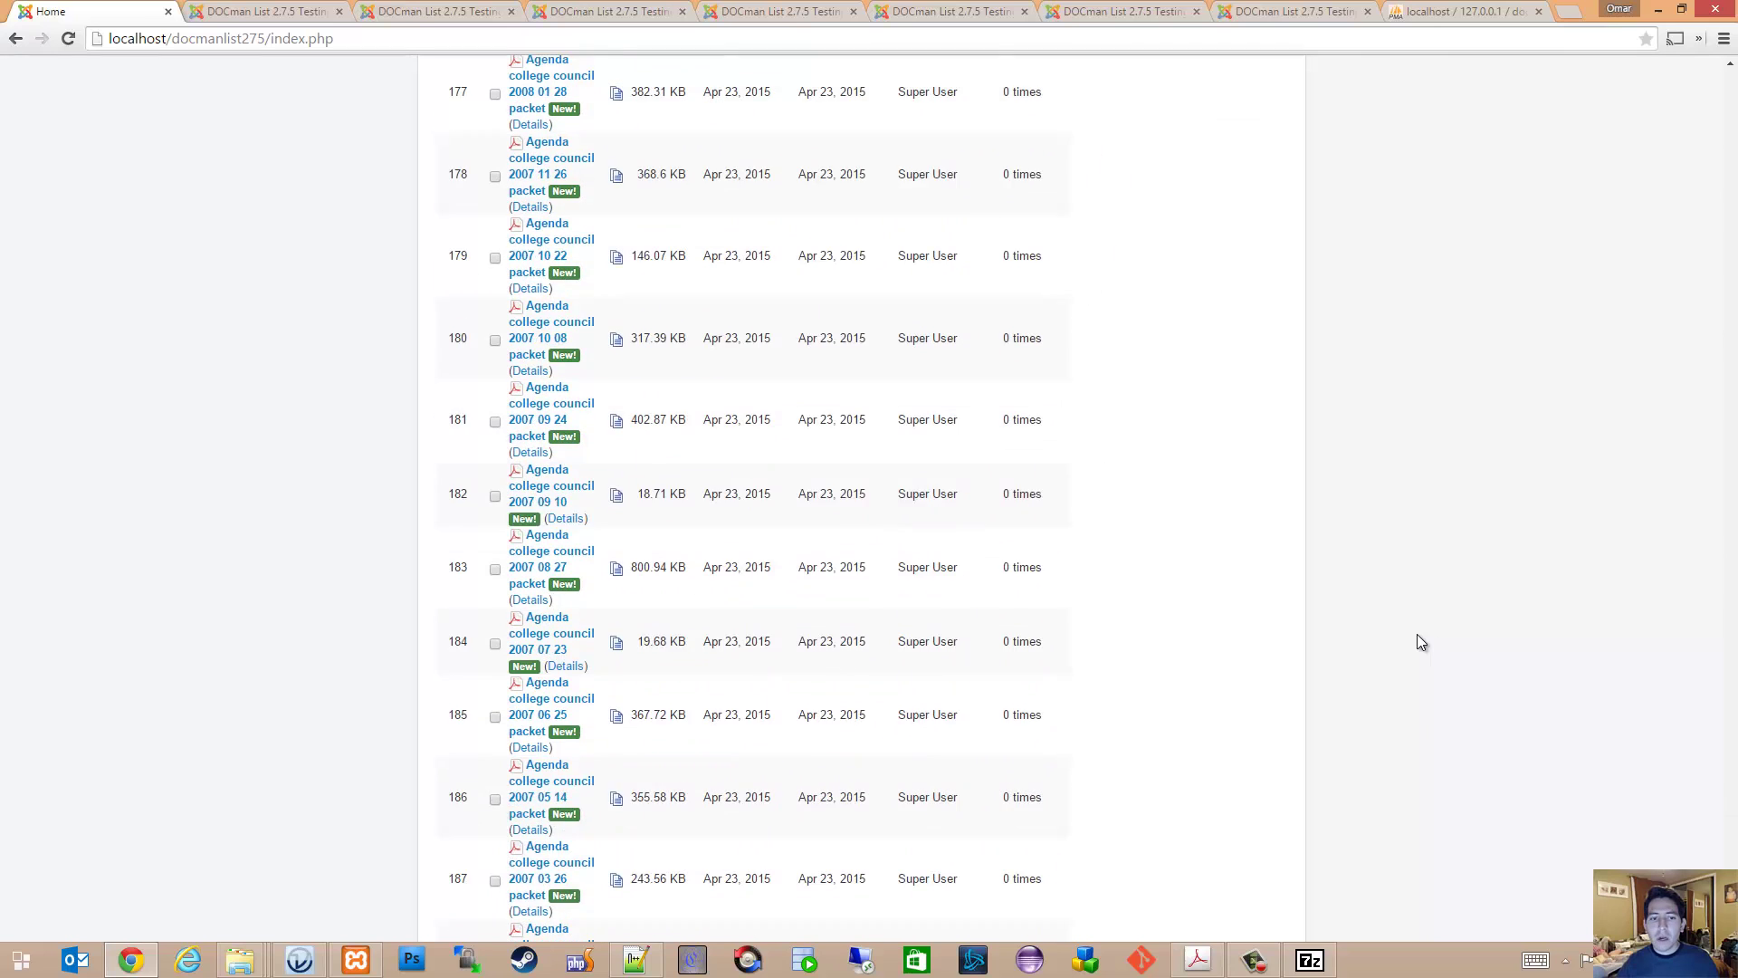
scroll(1415, 634, down, 15)
scroll(851, 518, up, 2)
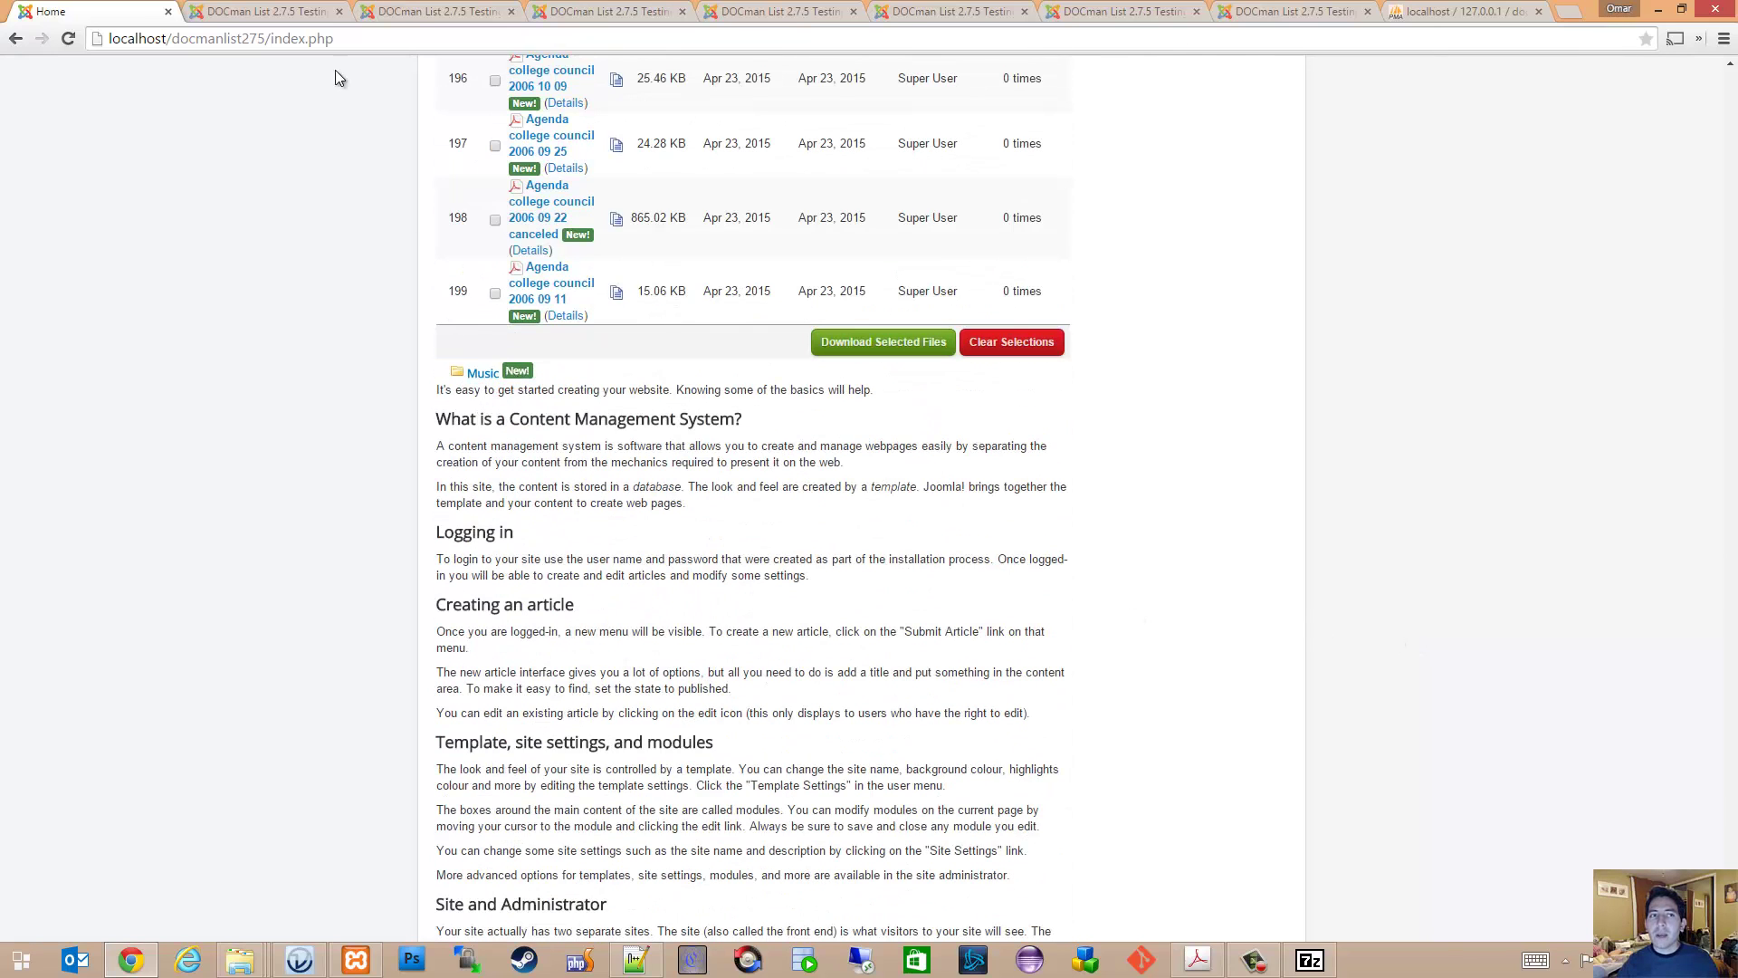
click(312, 10)
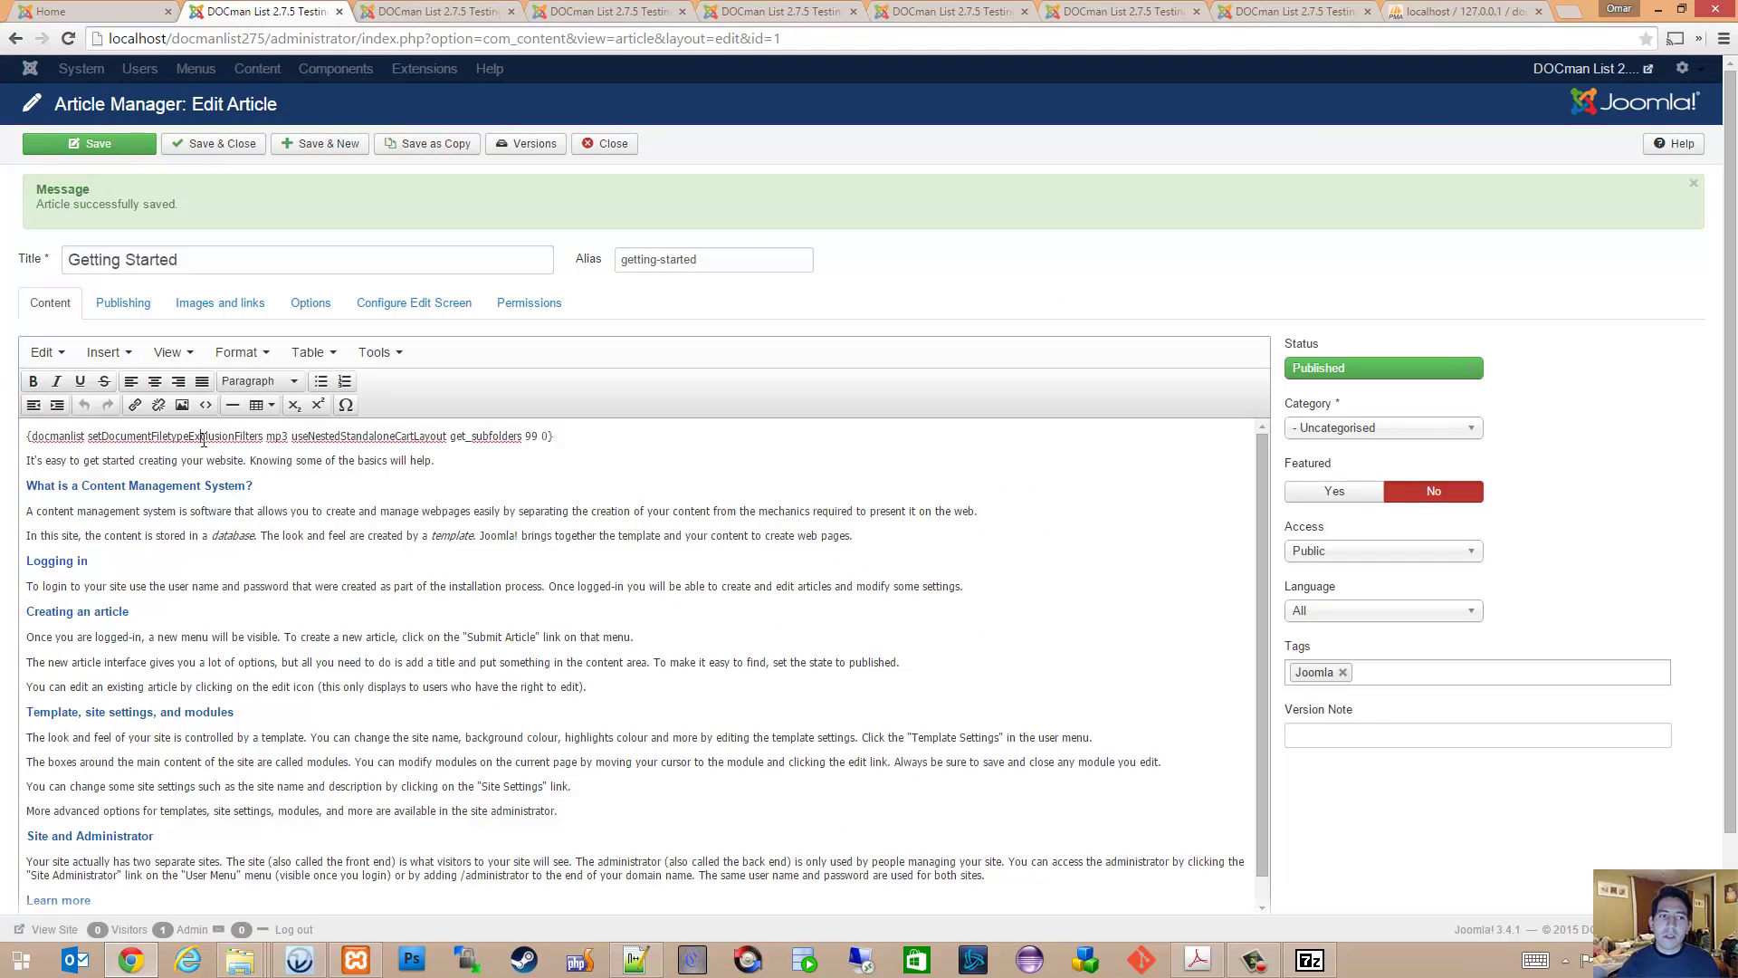
- Change the filter to setDocumentFiletypeInclusionFilters mp3 and save the article
text(In)
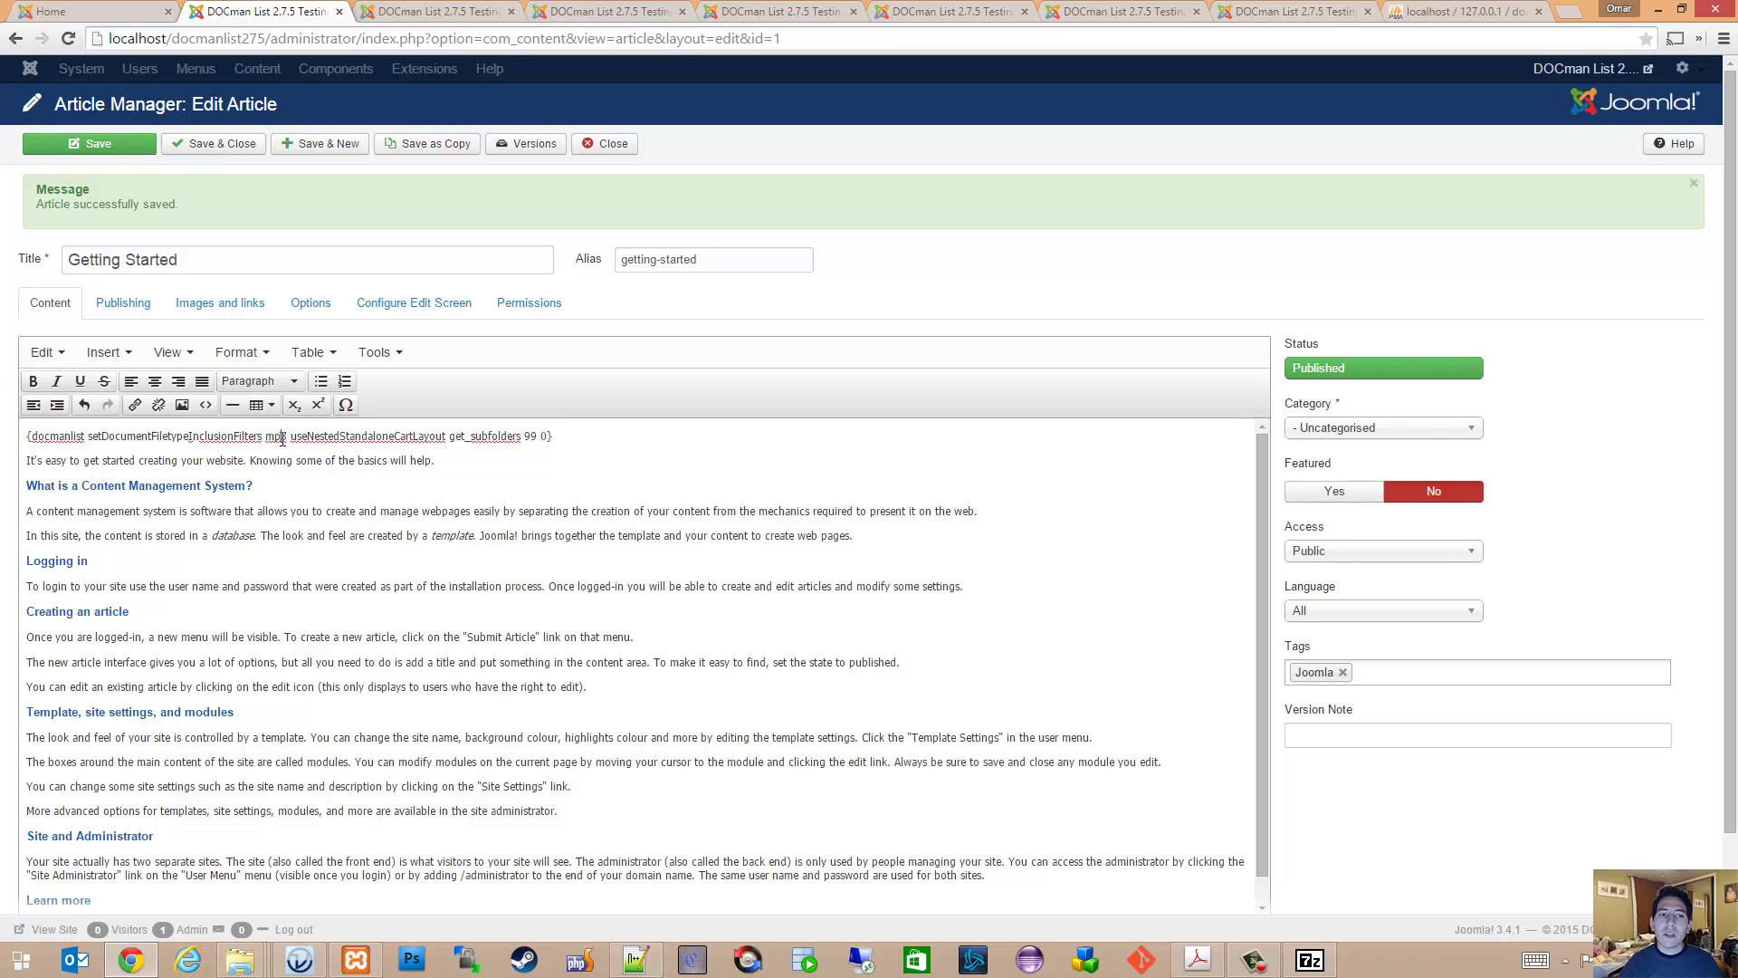
drag(288, 438, 260, 441)
click(83, 145)
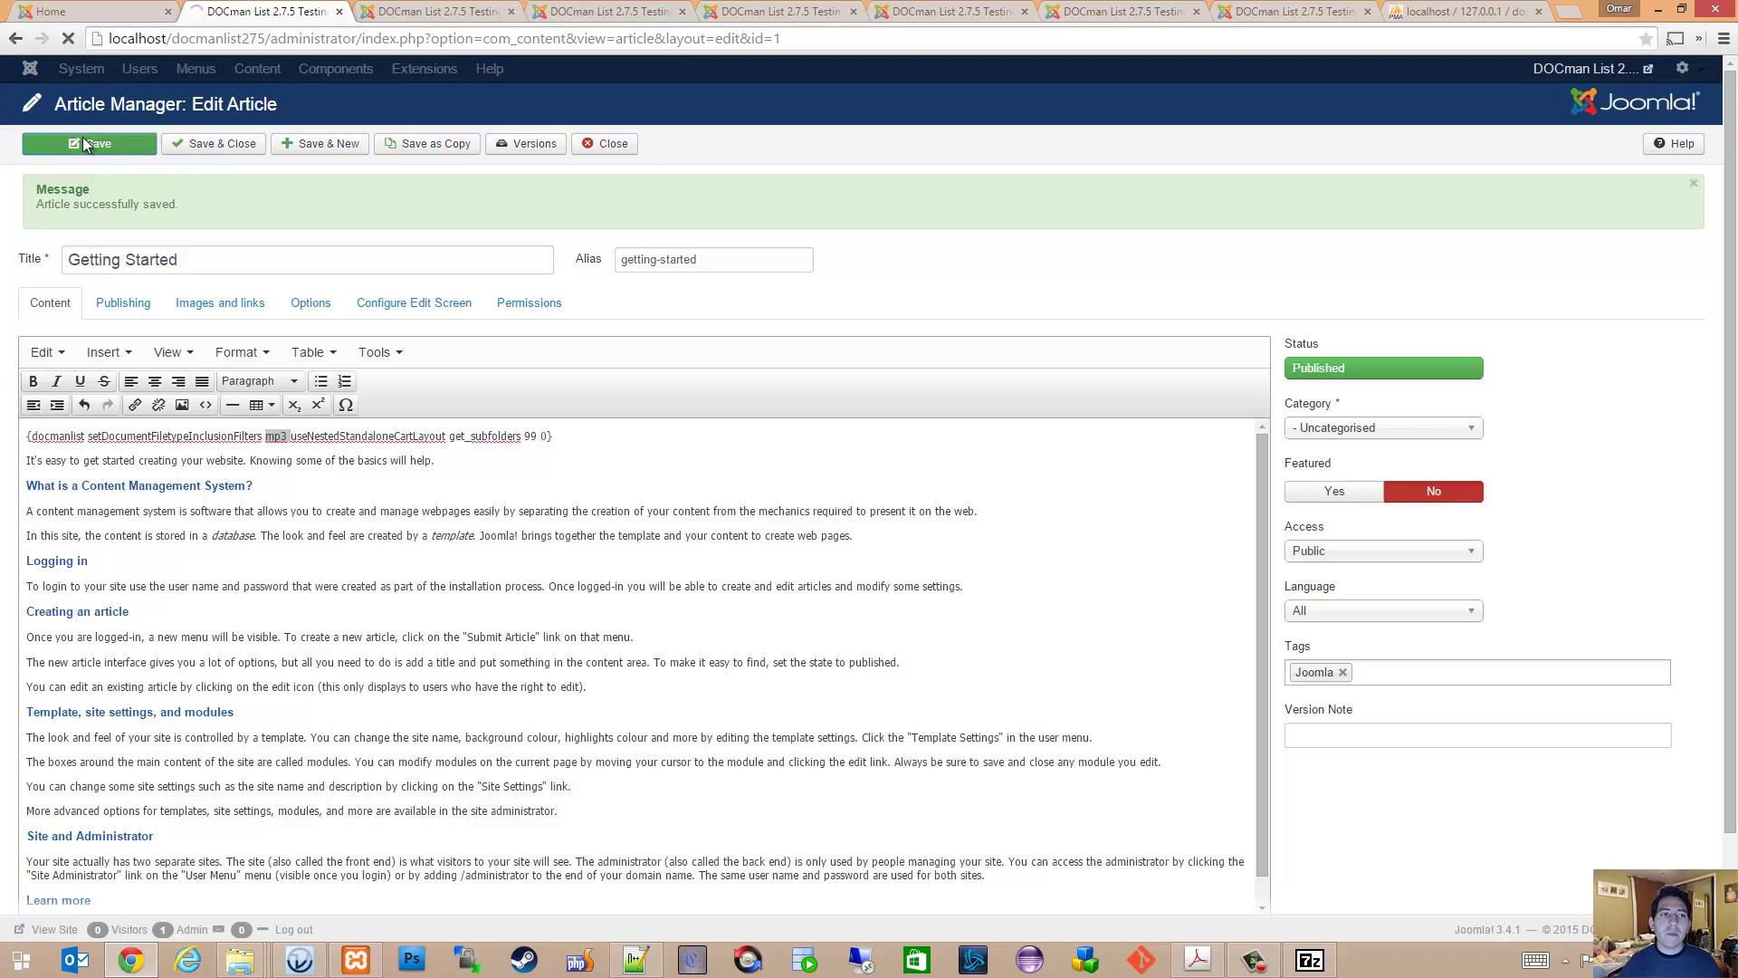
click(96, 9)
- Reload the front end and scroll to confirm only the College Council audio agenda and three Music tracks appear
click(68, 38)
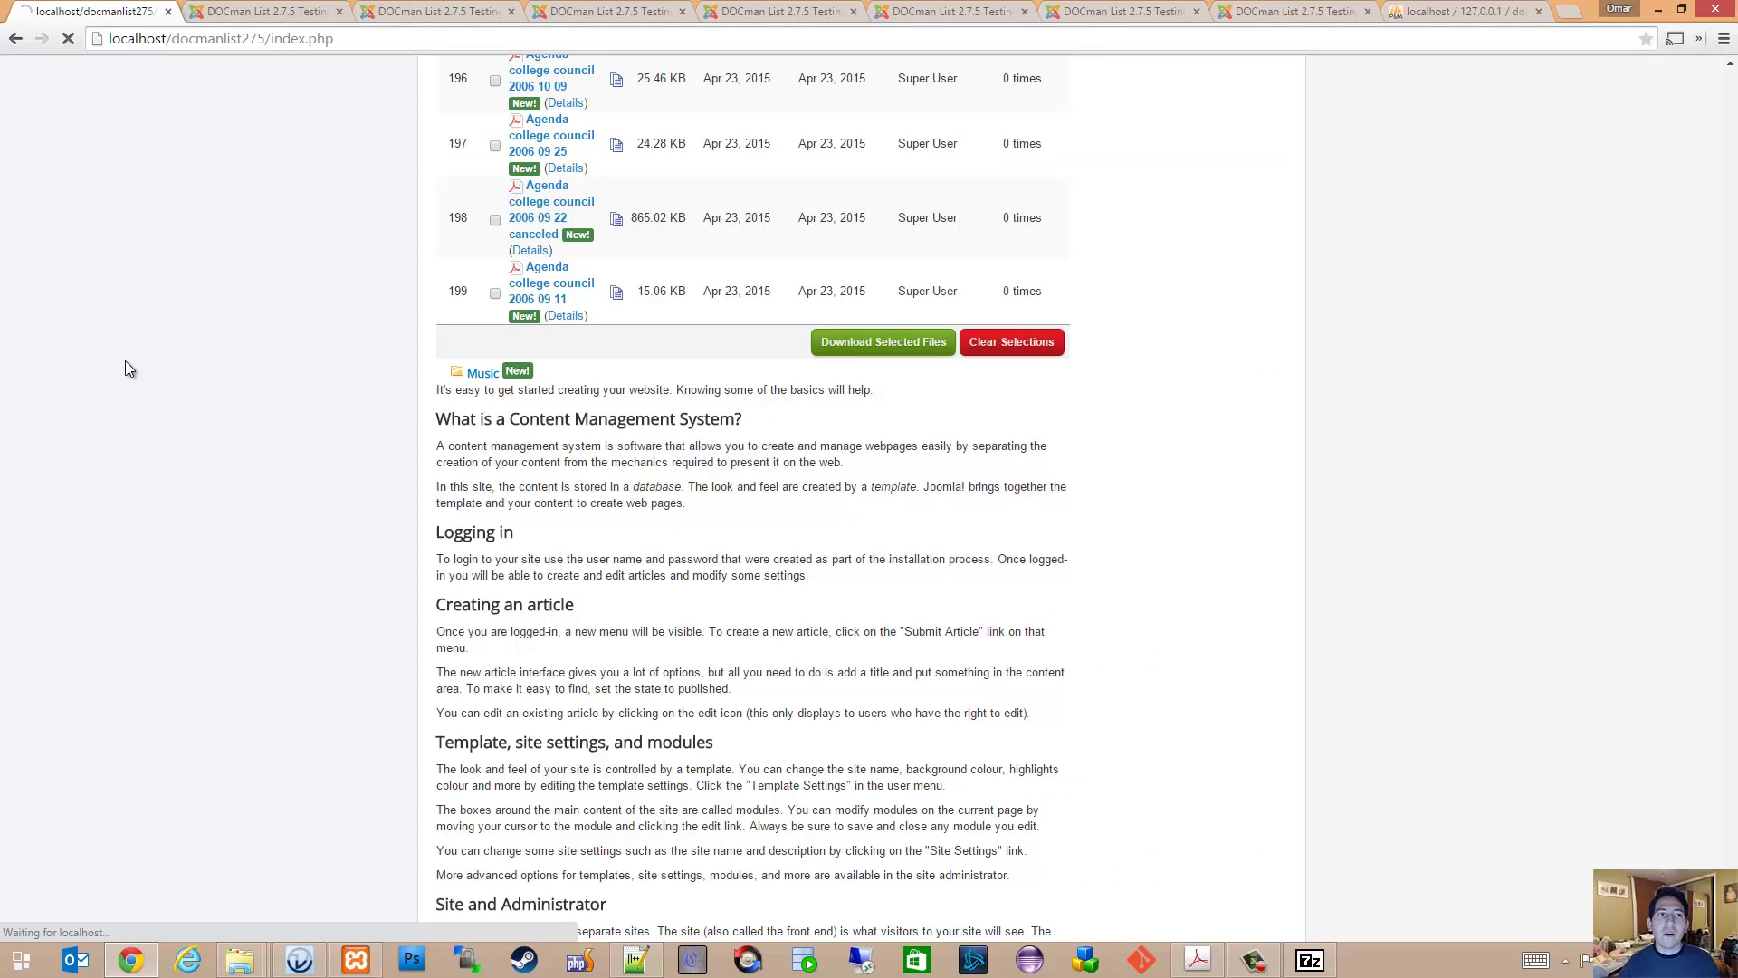
scroll(338, 470, up, 5)
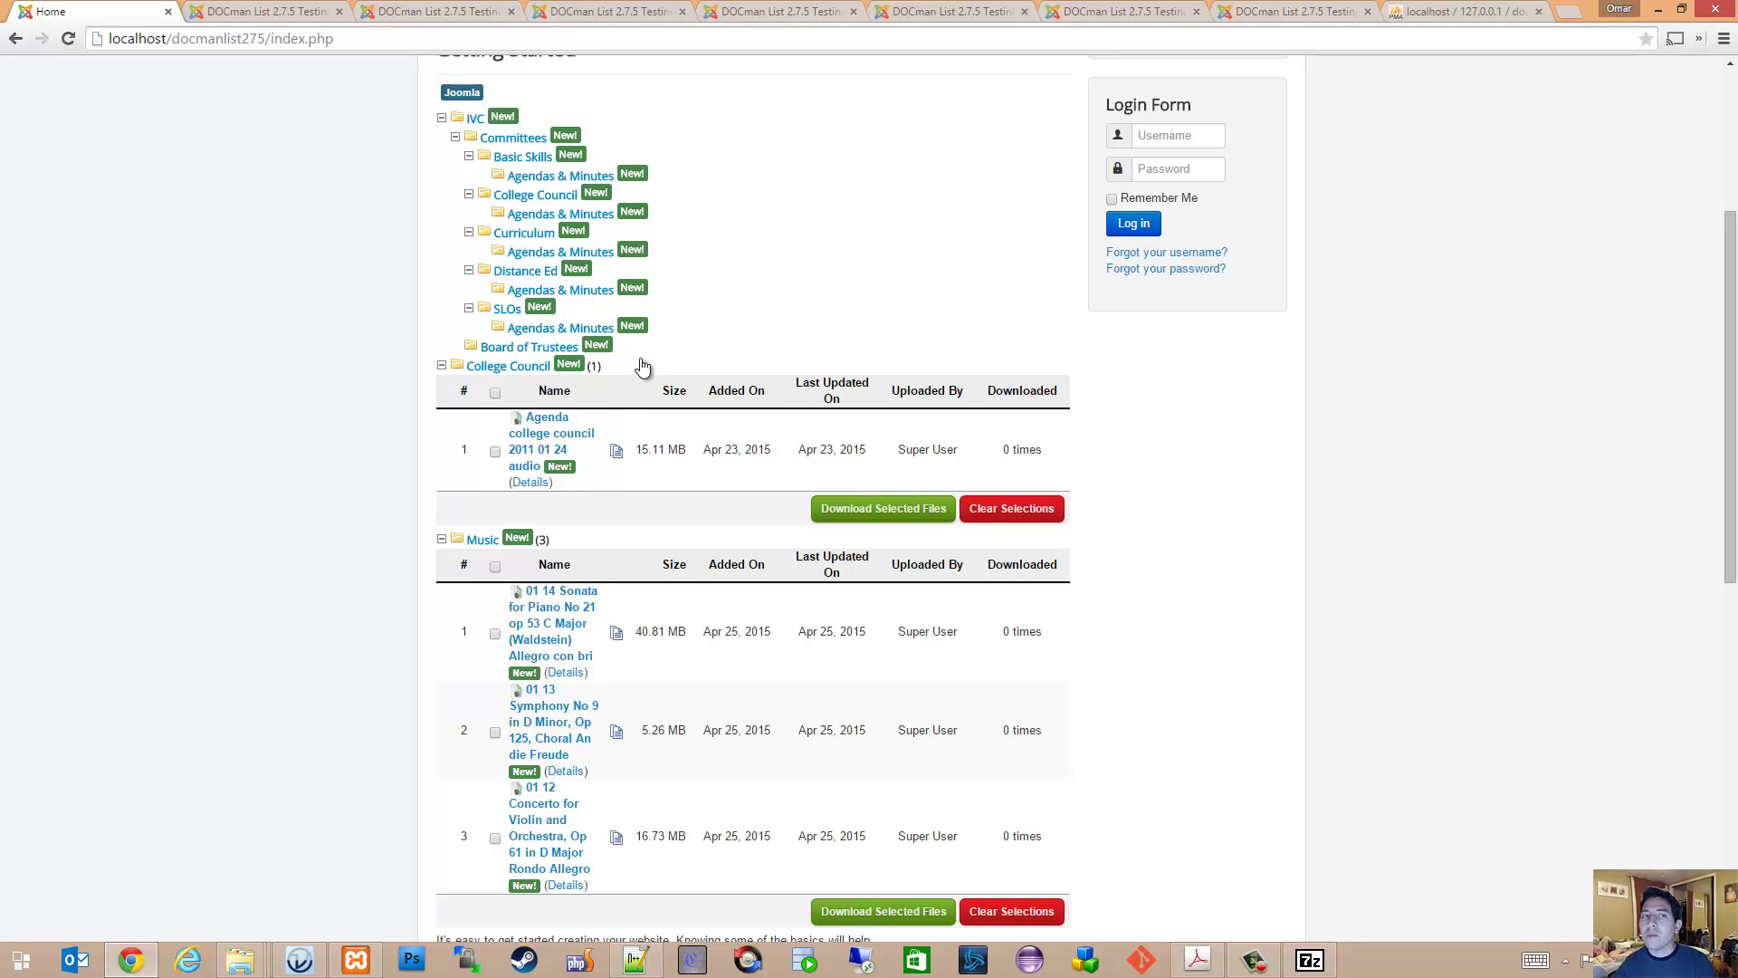
scroll(553, 448, down, 1)
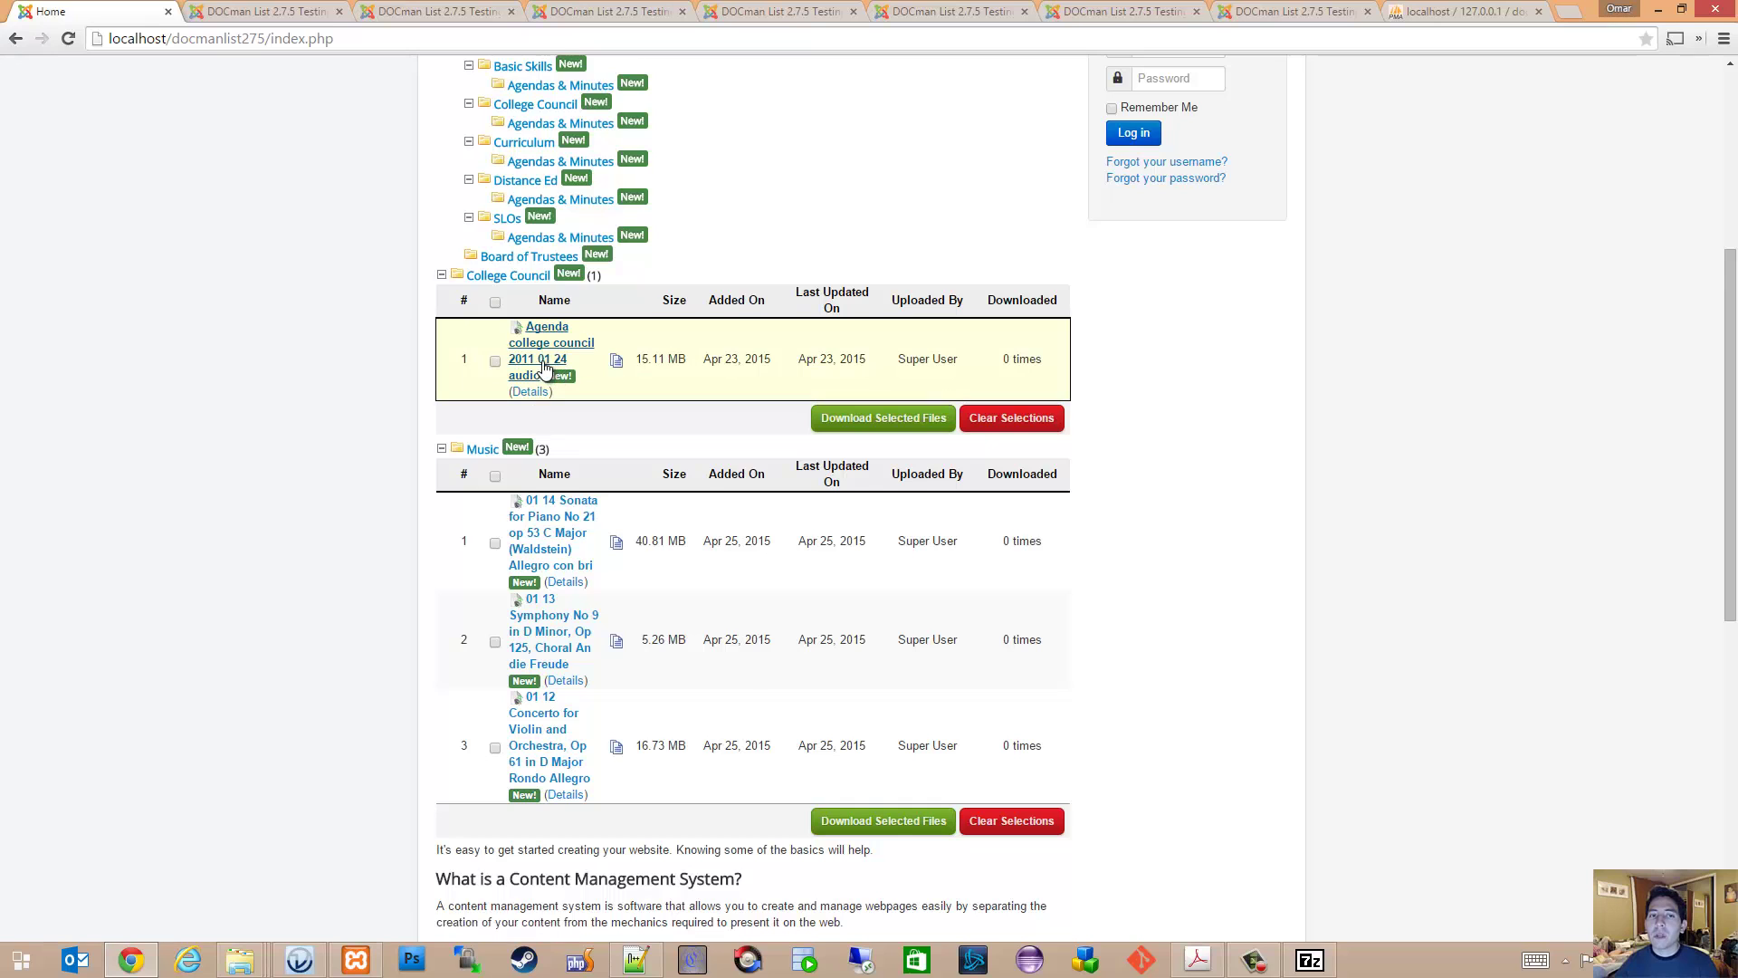
scroll(543, 362, down, 2)
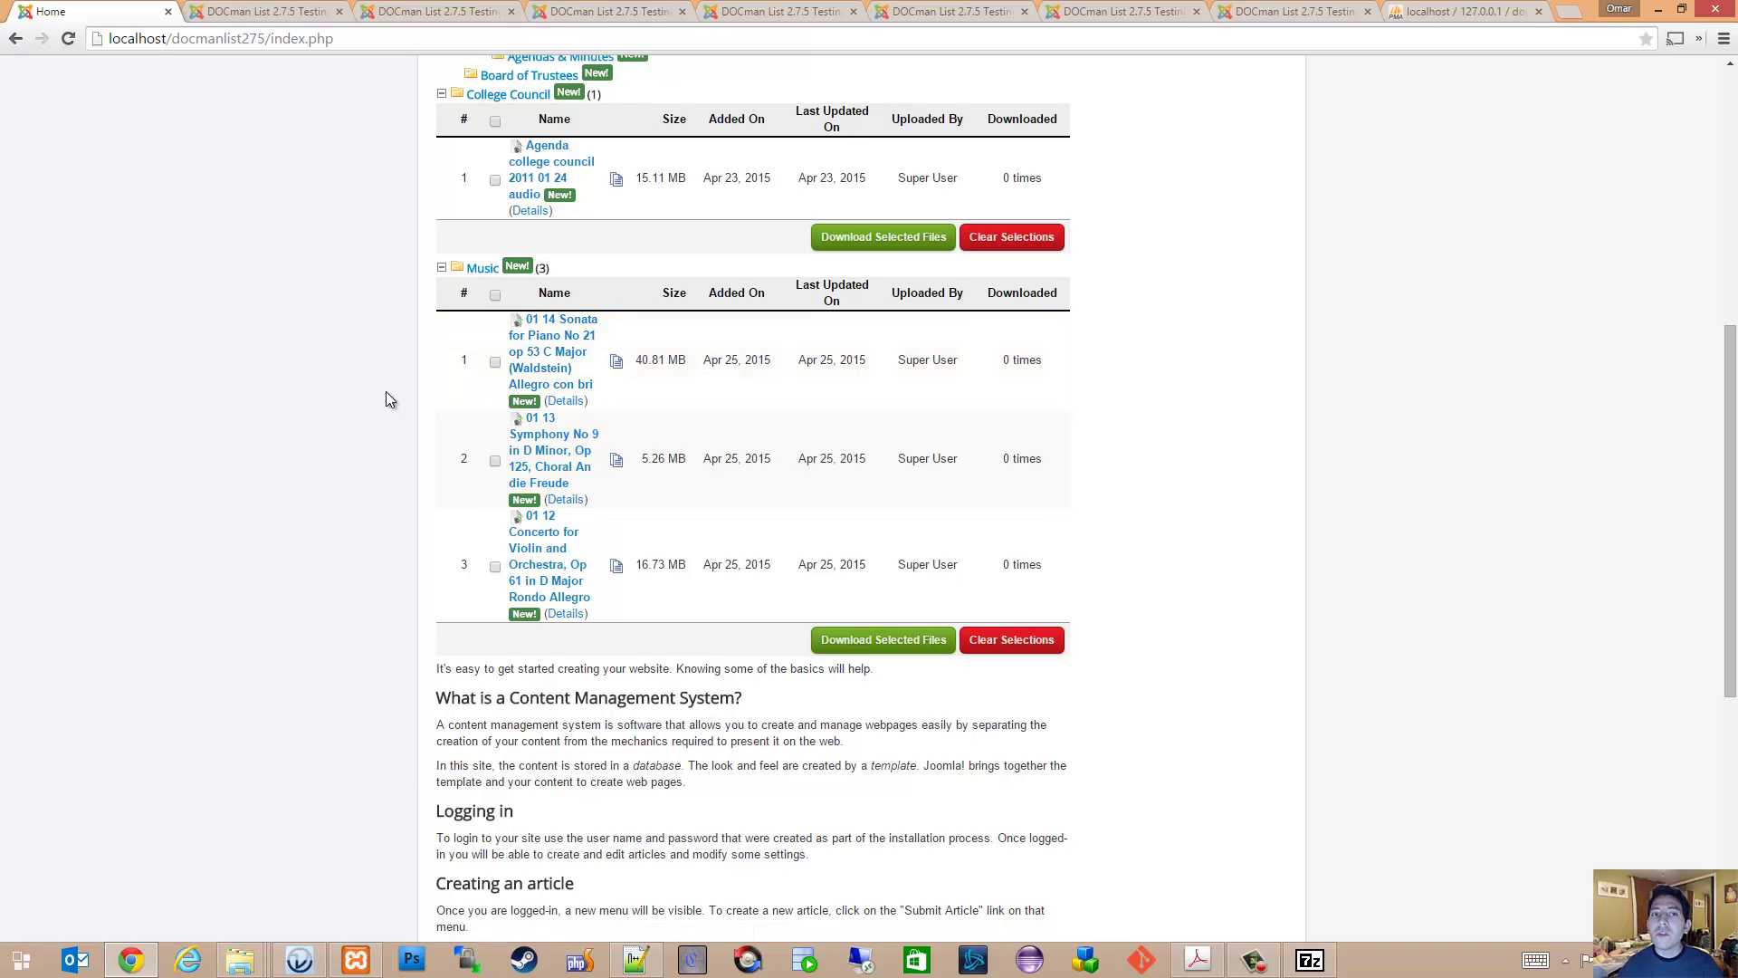
scroll(390, 398, up, 4)
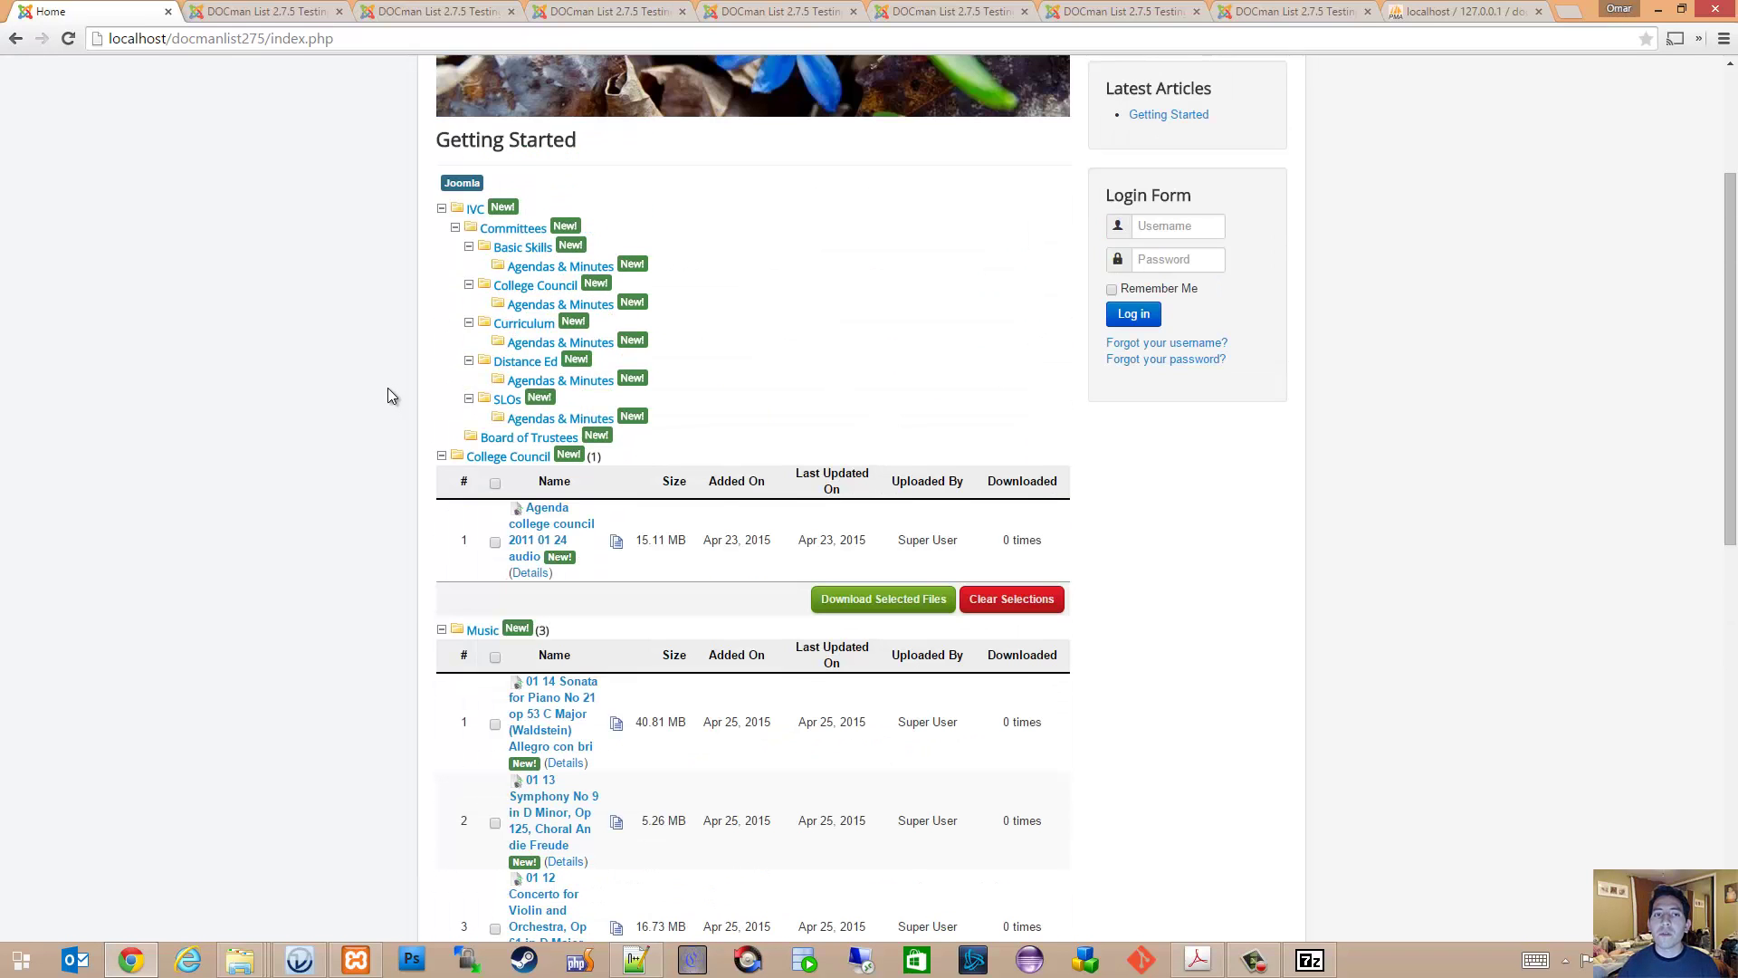